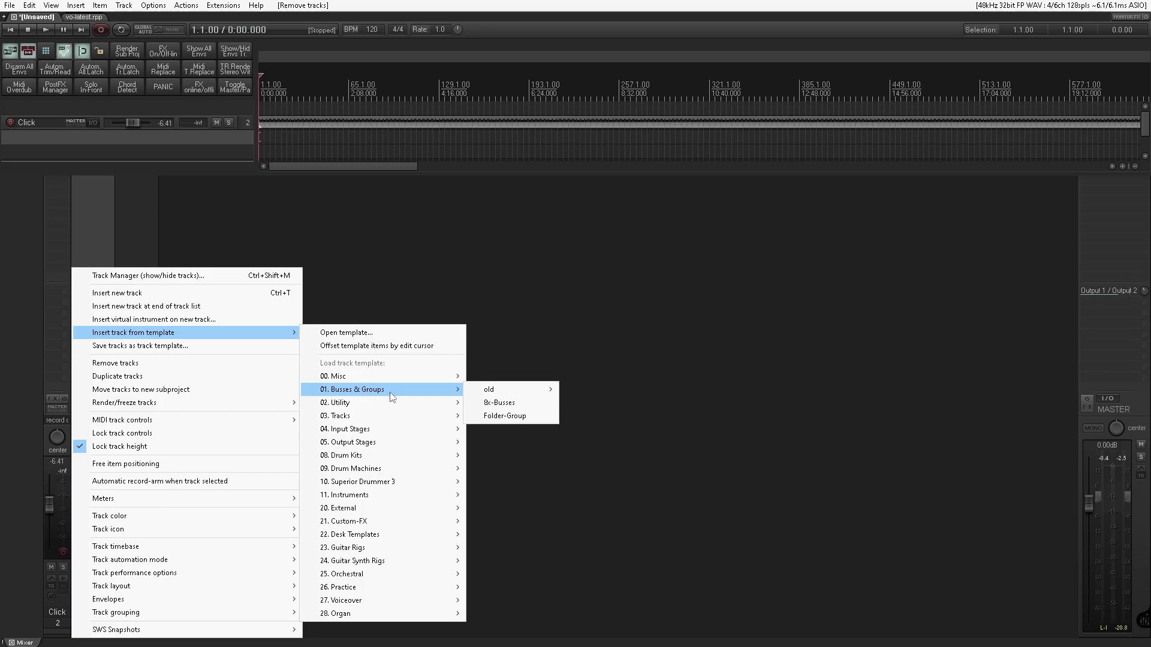
Insert the Folder-Group track template from Busses & Groups after the separator following Click, and delete the inserted group track.
mouse_move(379, 468)
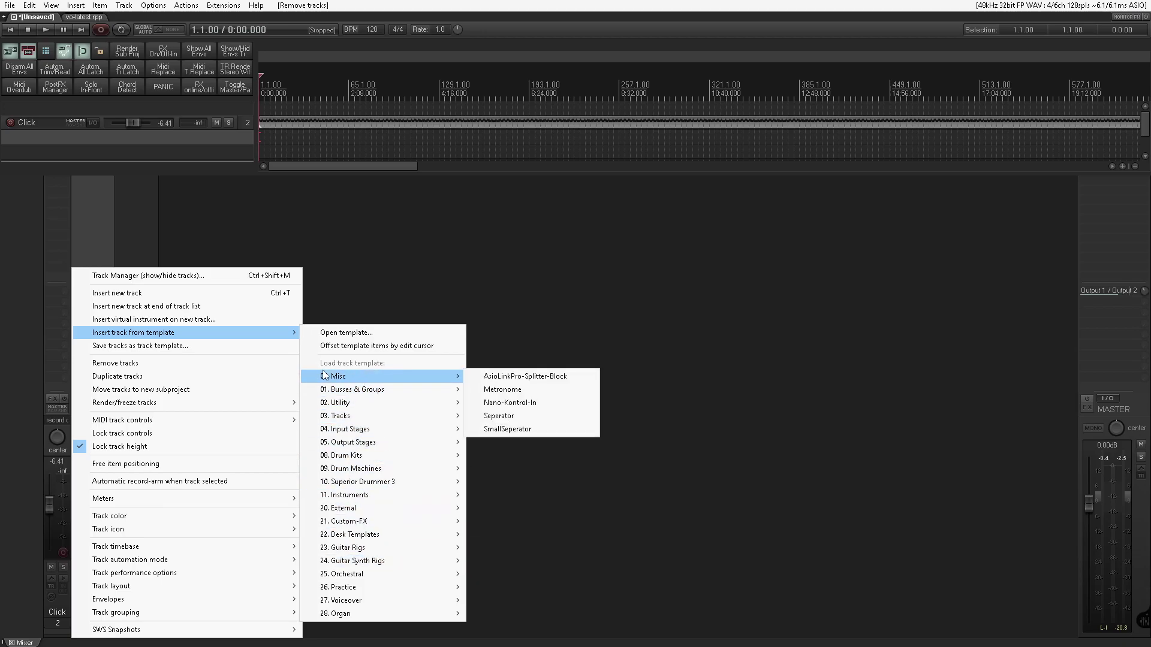
mouse_move(353, 420)
mouse_move(362, 380)
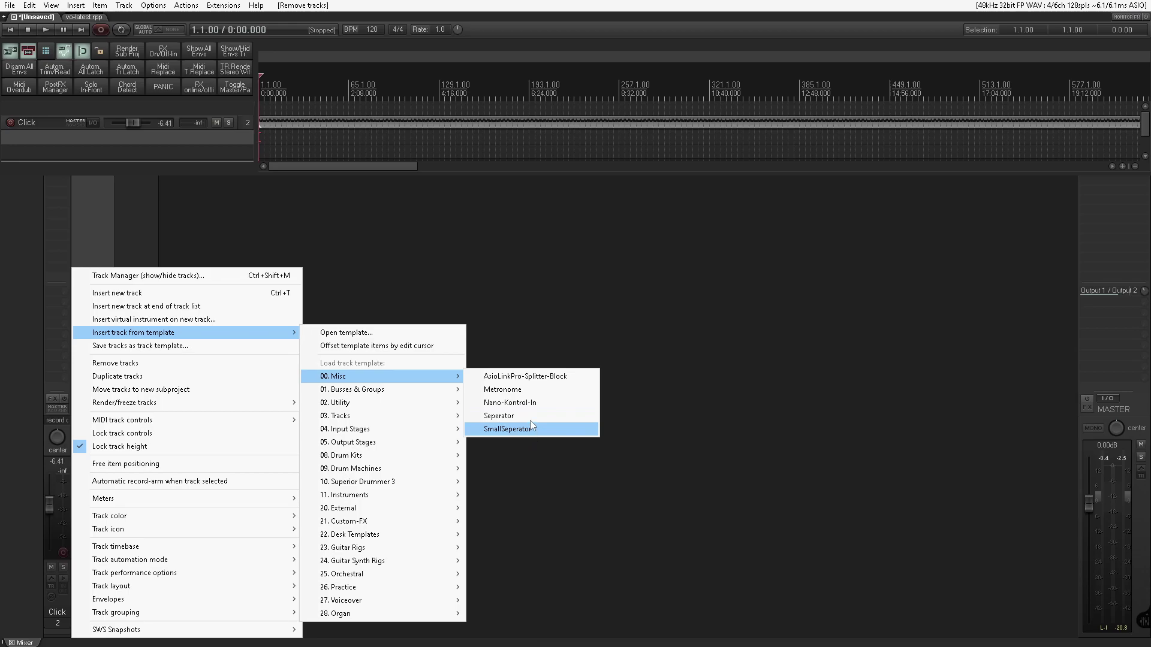
mouse_move(418, 393)
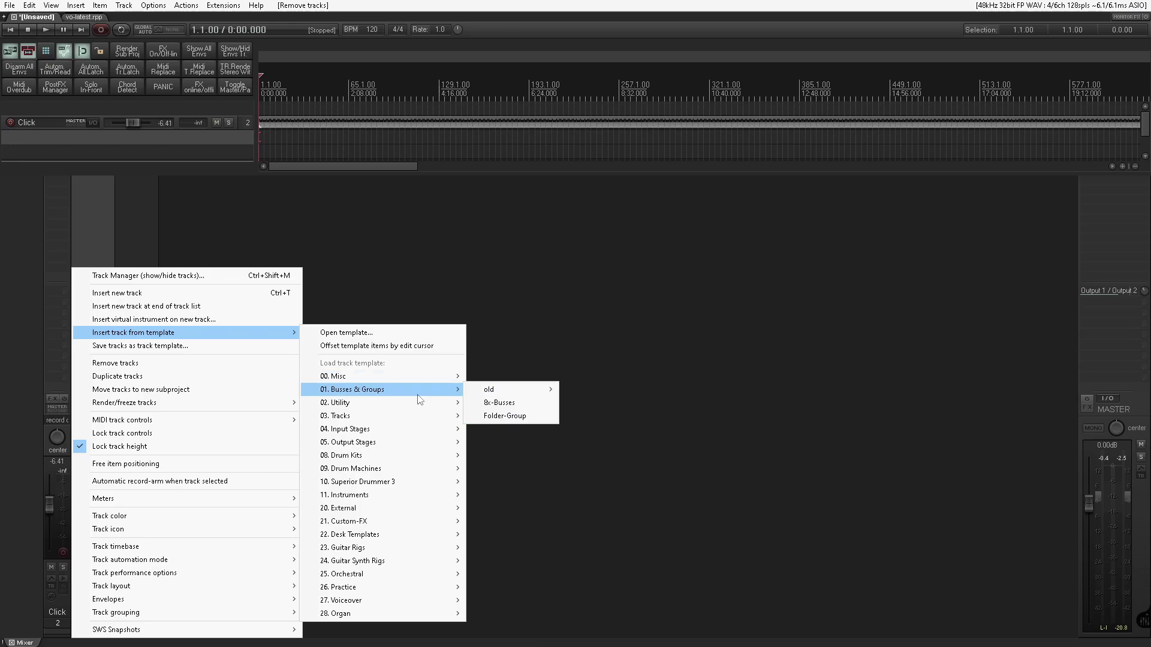
mouse_move(502, 395)
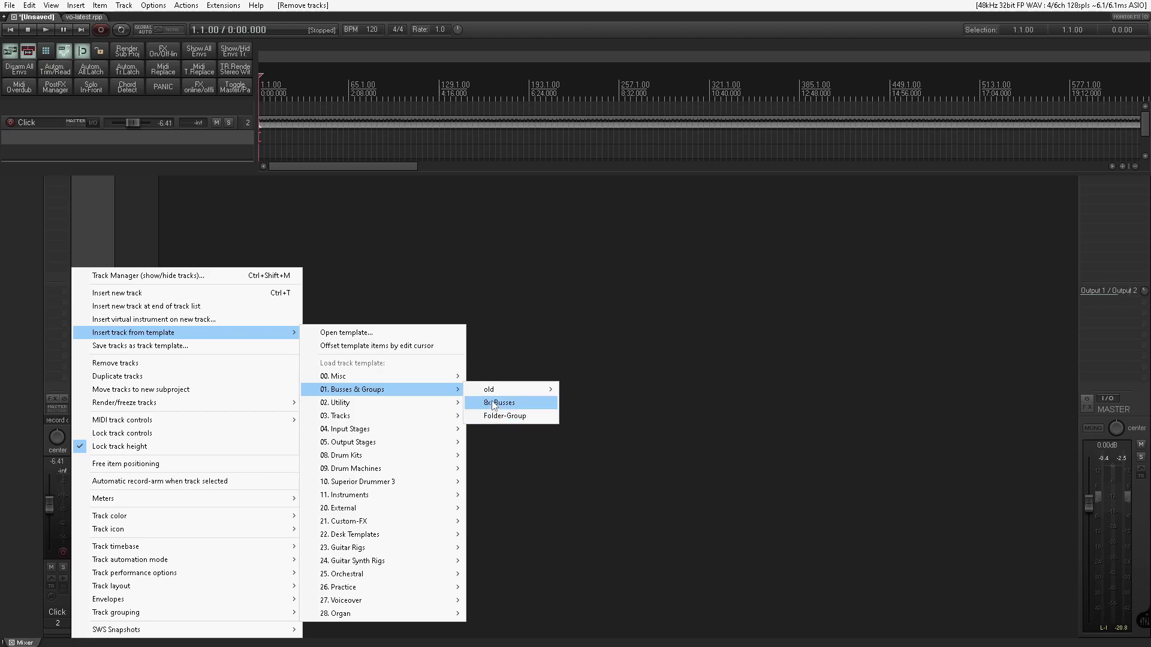
click(502, 416)
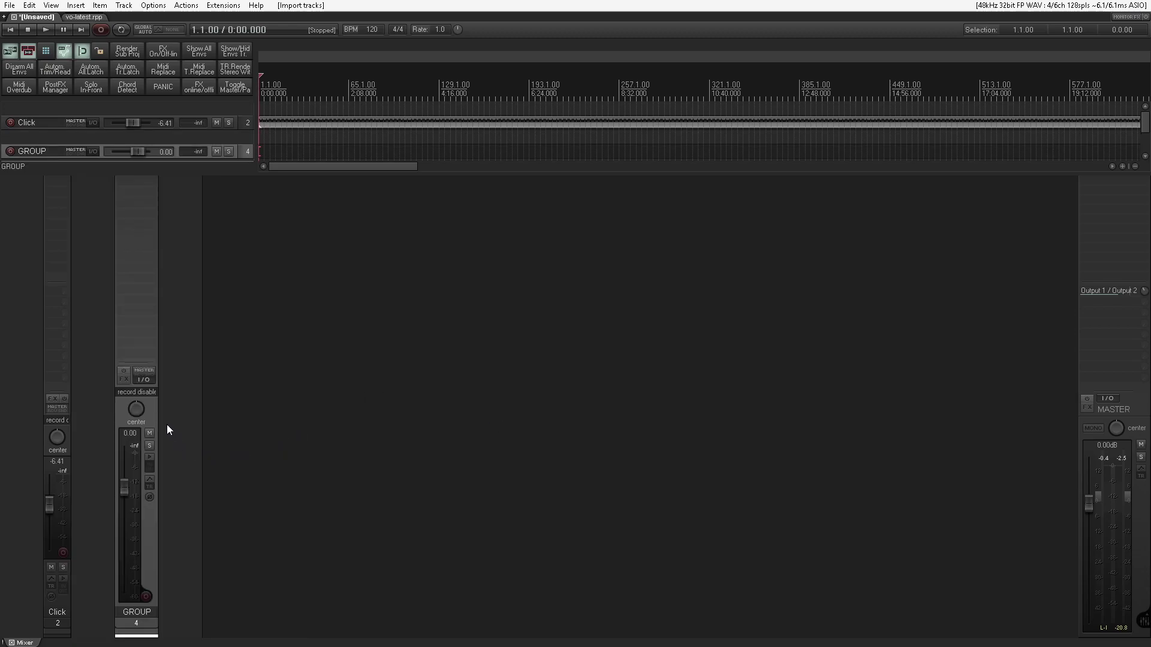
key(Delete)
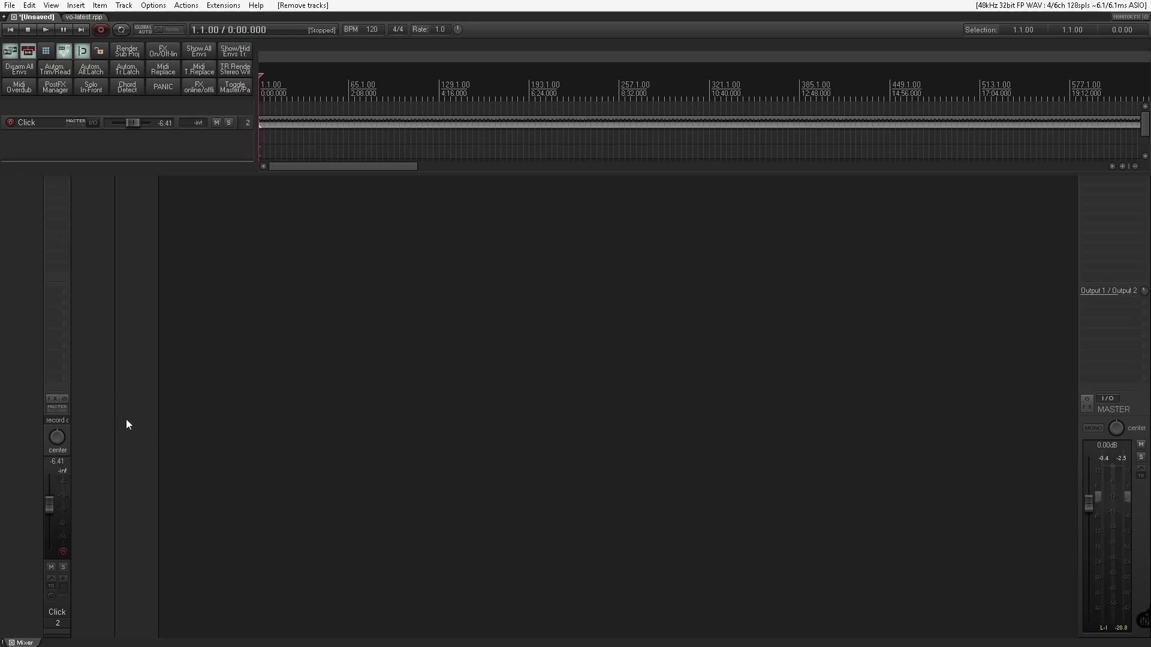
Insert the 8x-Busses track template after the separator following Click, and collapse and re-expand its Sub-Master folder in the mixer.
right_click(98, 405)
mouse_move(153, 333)
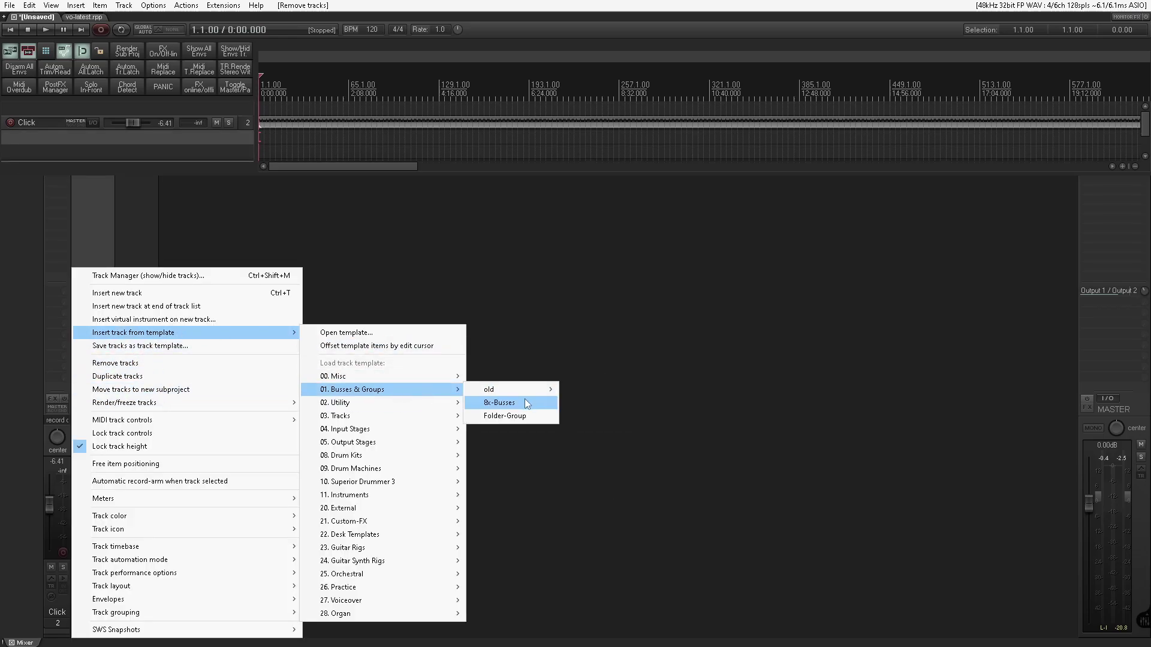
click(523, 399)
click(255, 387)
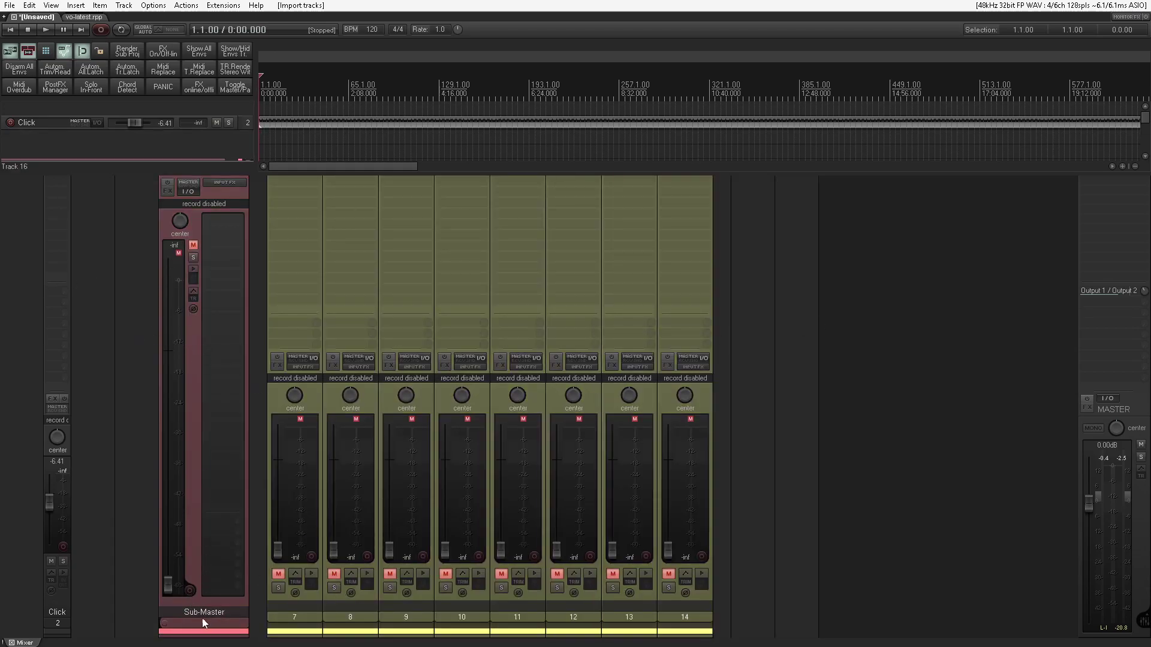
click(156, 626)
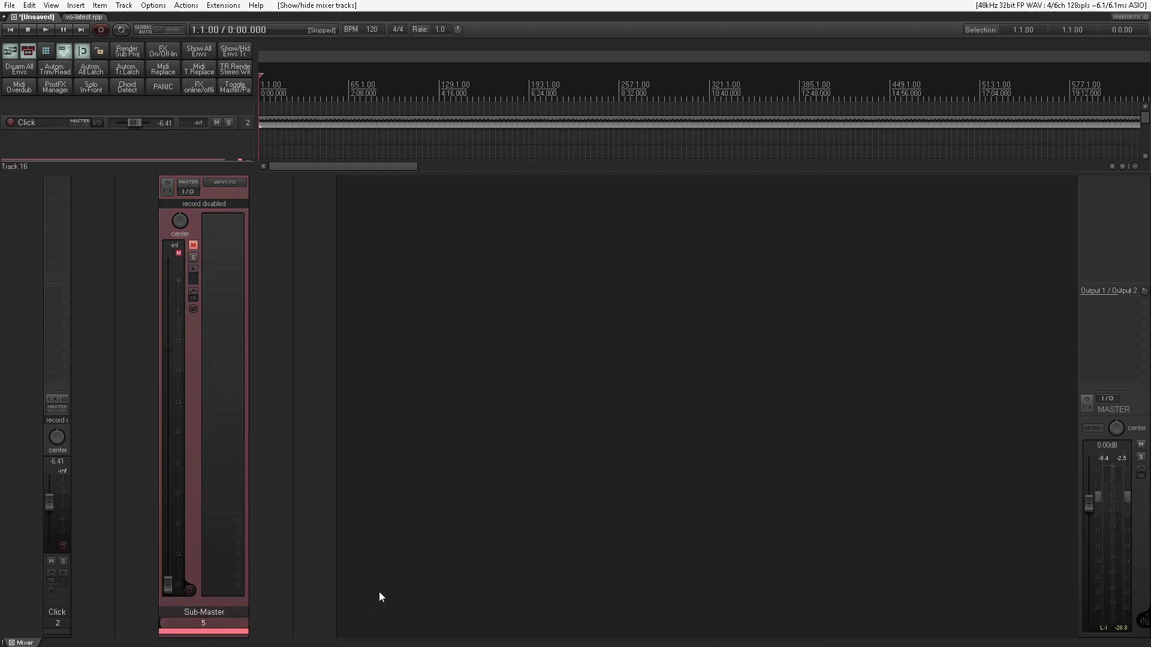
click(163, 625)
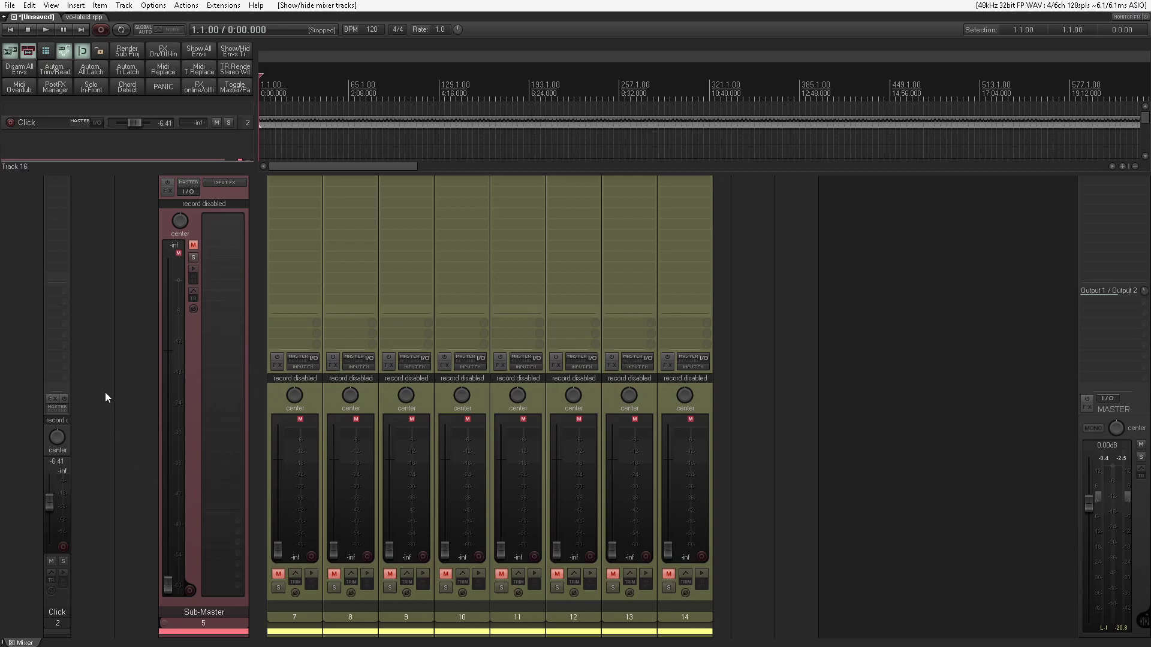
Insert the Wurlitzer-Fame-Template-0 keys template between Click and the Sub-Master, and collapse its Ambience and Wurlitzer folders in the mixer.
click(90, 324)
right_click(90, 324)
mouse_move(180, 333)
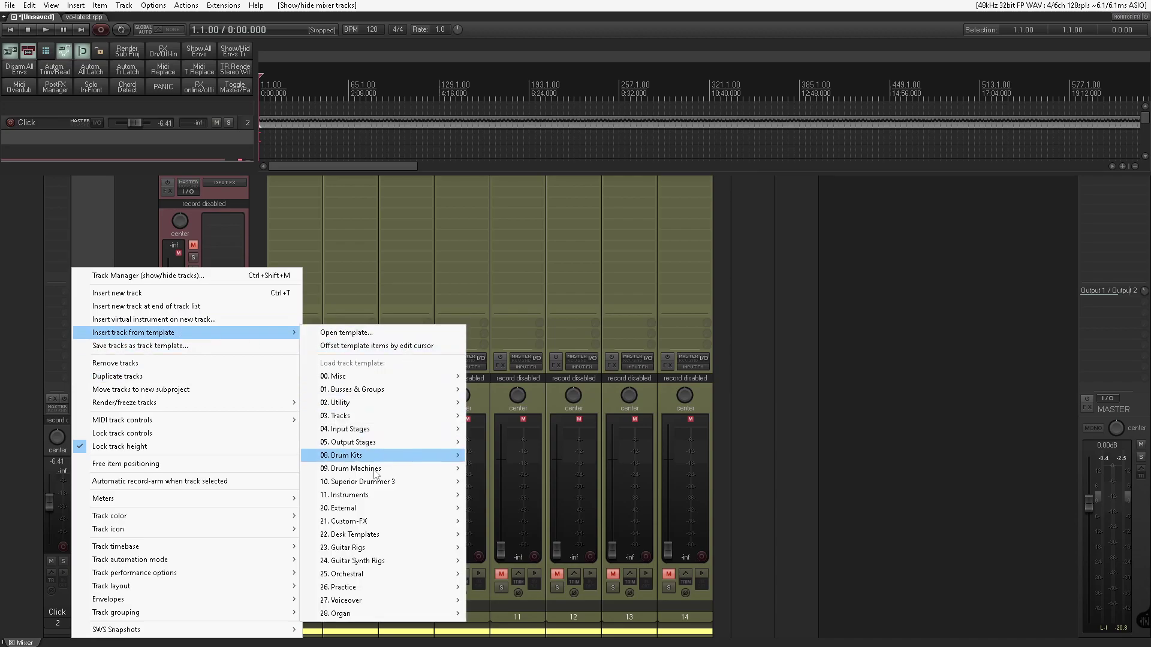
mouse_move(379, 495)
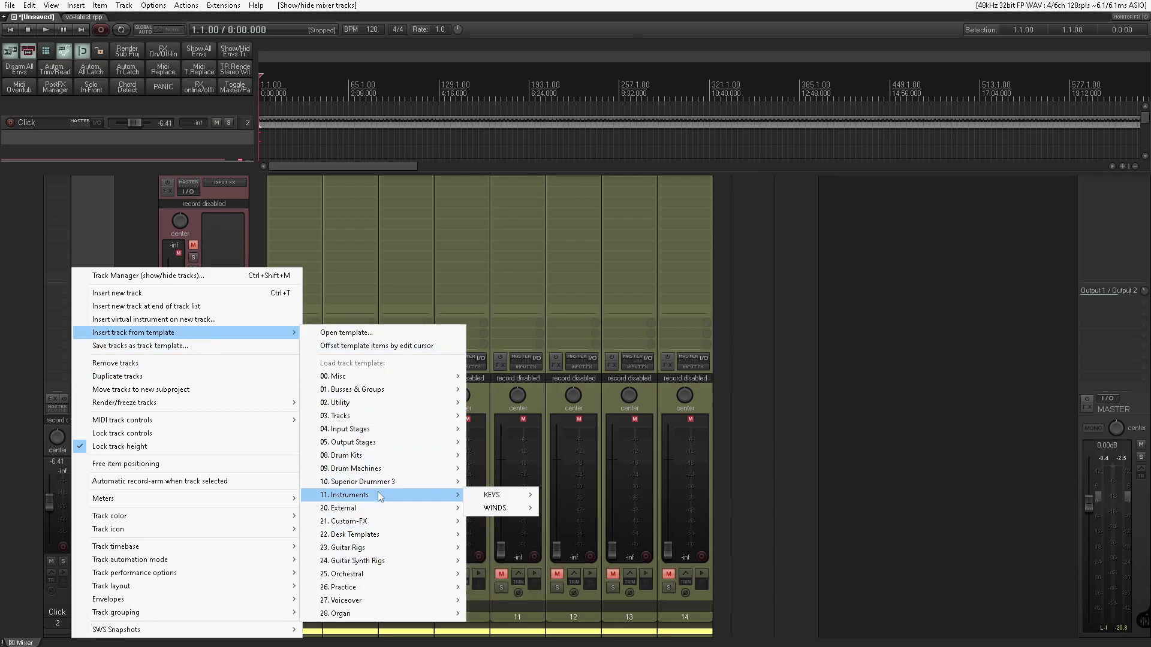
mouse_move(528, 495)
mouse_move(577, 498)
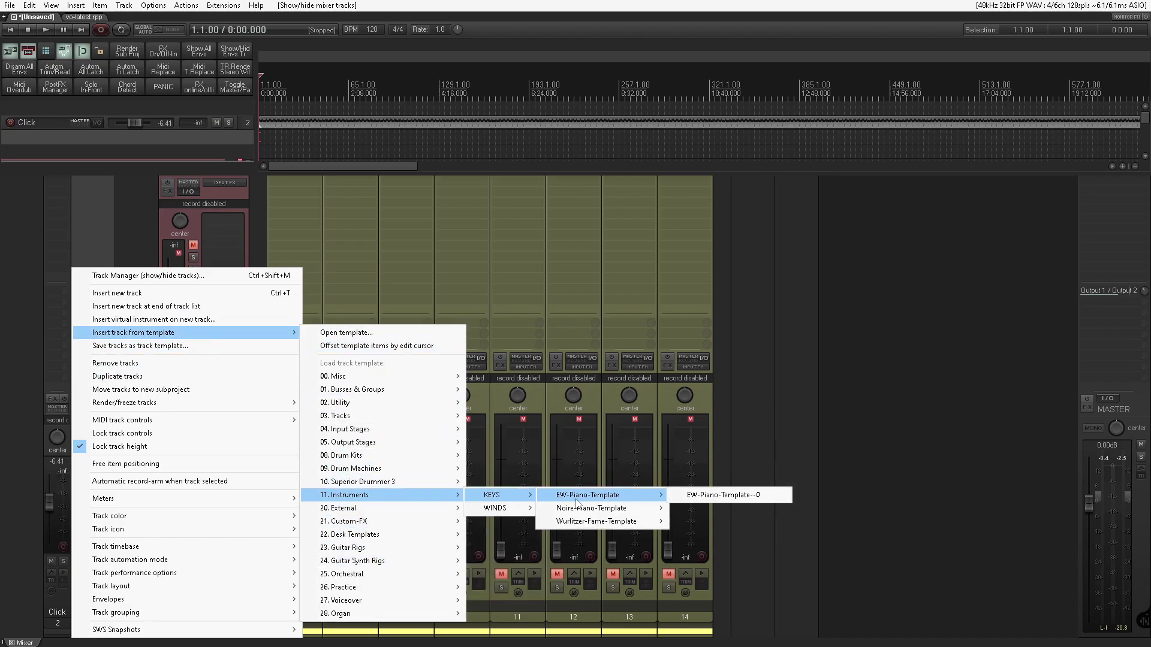
mouse_move(561, 522)
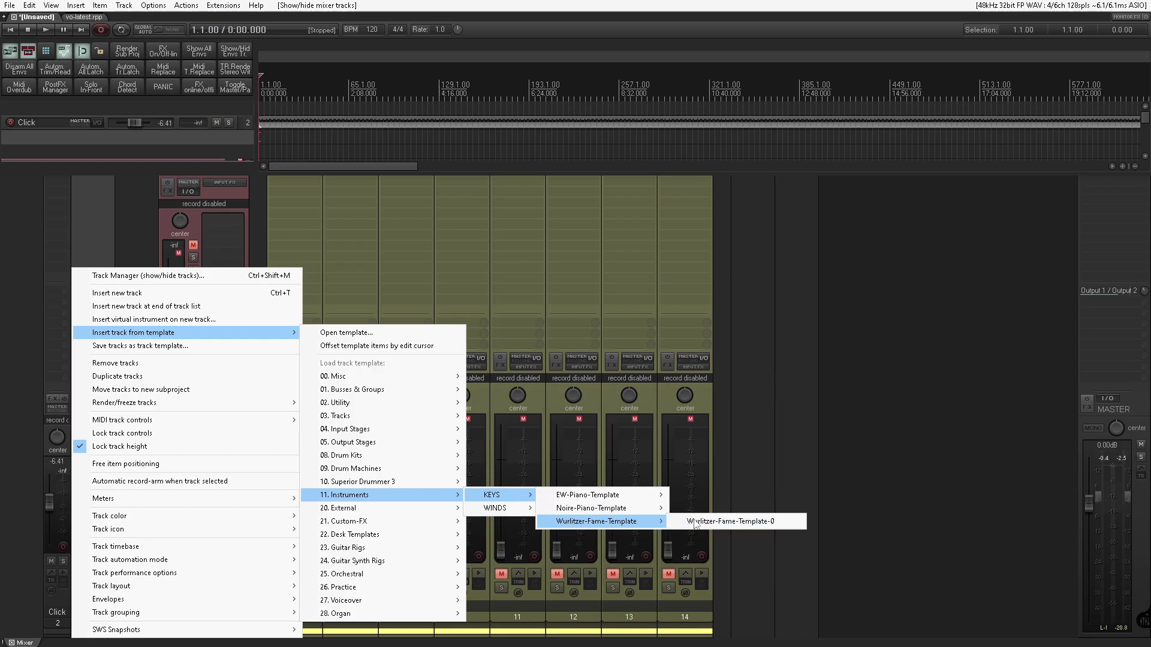
click(719, 522)
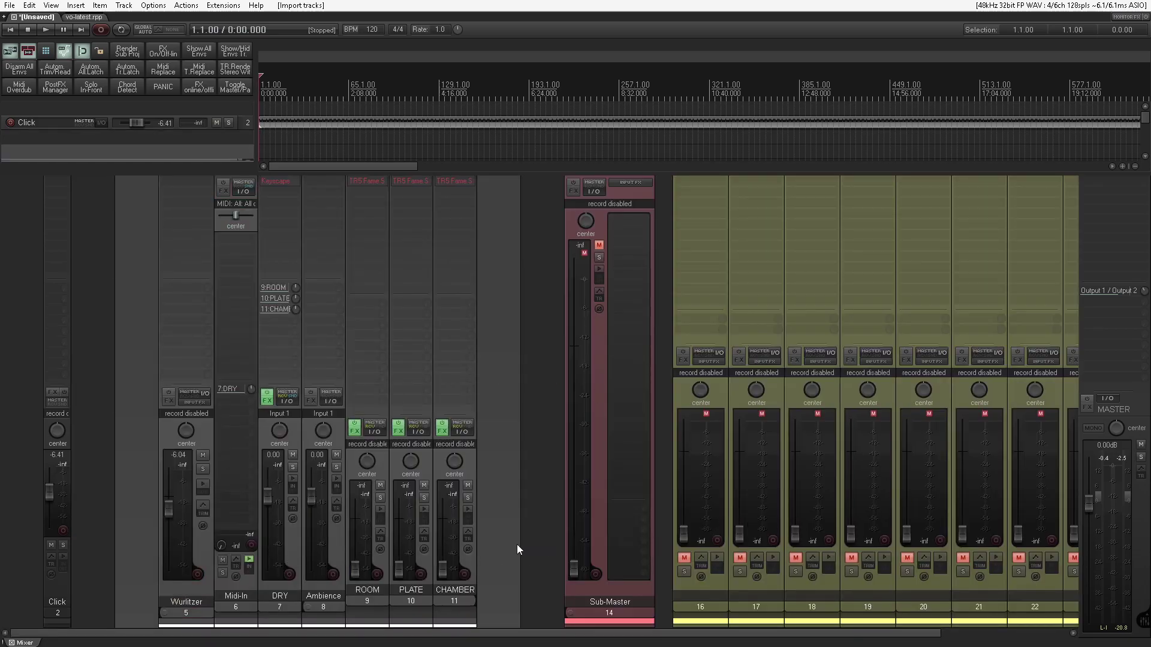
click(307, 609)
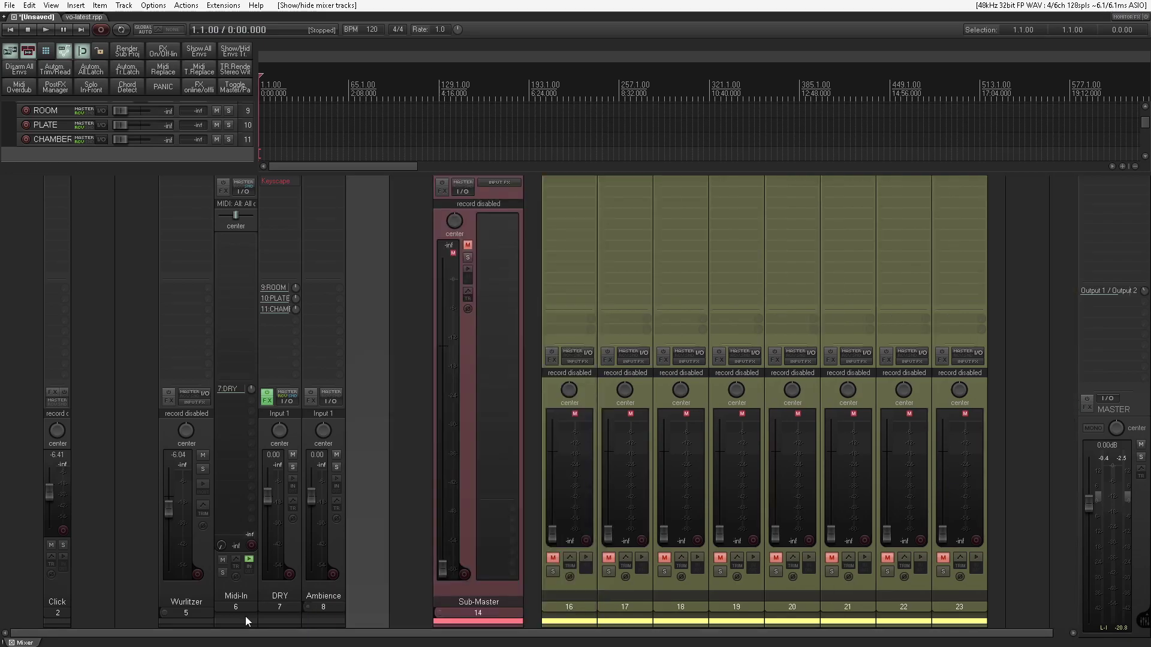
click(162, 612)
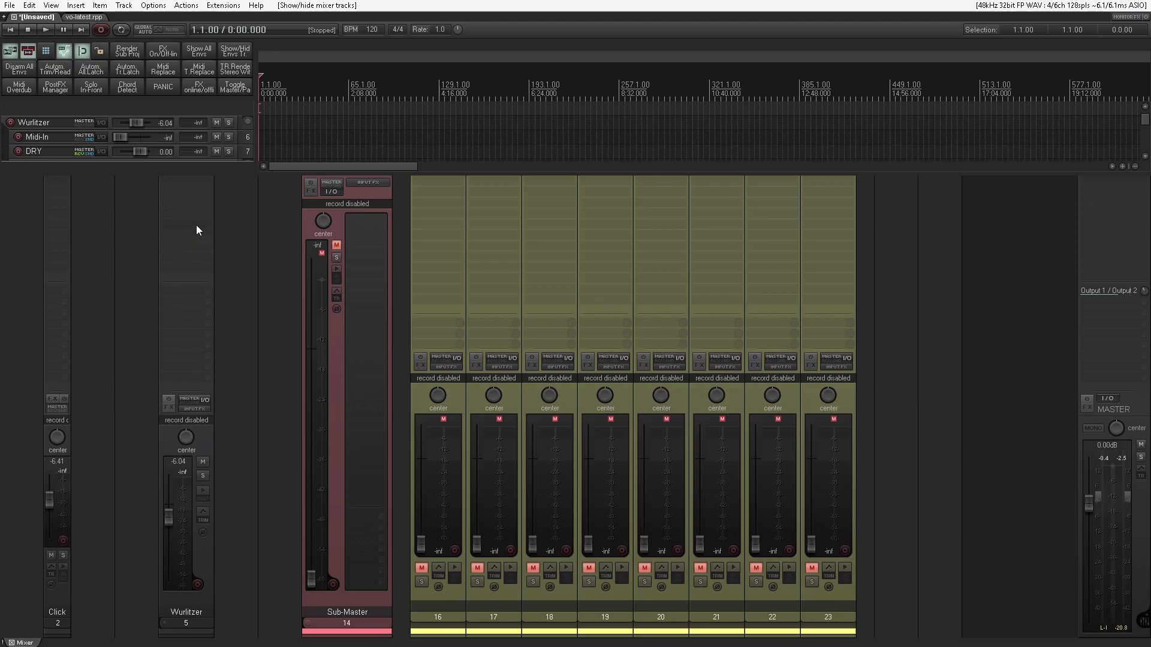
Move the Wurlitzer folder into the first yellow bus under Sub-Master, and collapse and re-expand that bus in the mixer.
drag(207, 384, 503, 456)
key(ctrl+m)
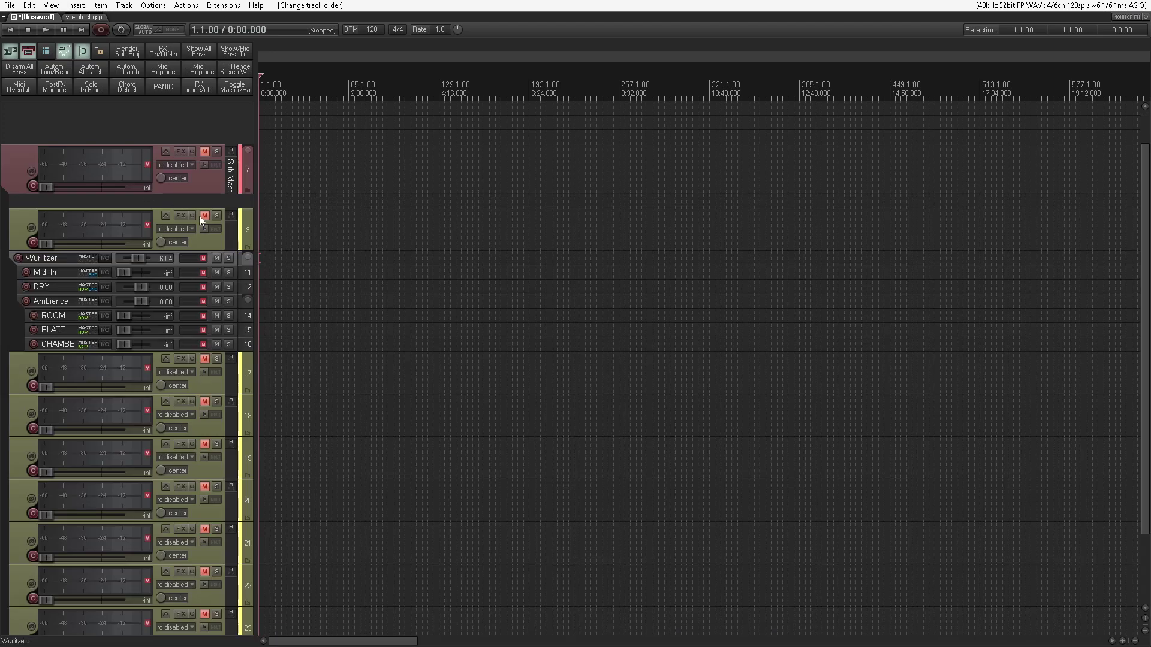
drag(207, 254, 207, 235)
key(ctrl+m)
click(361, 621)
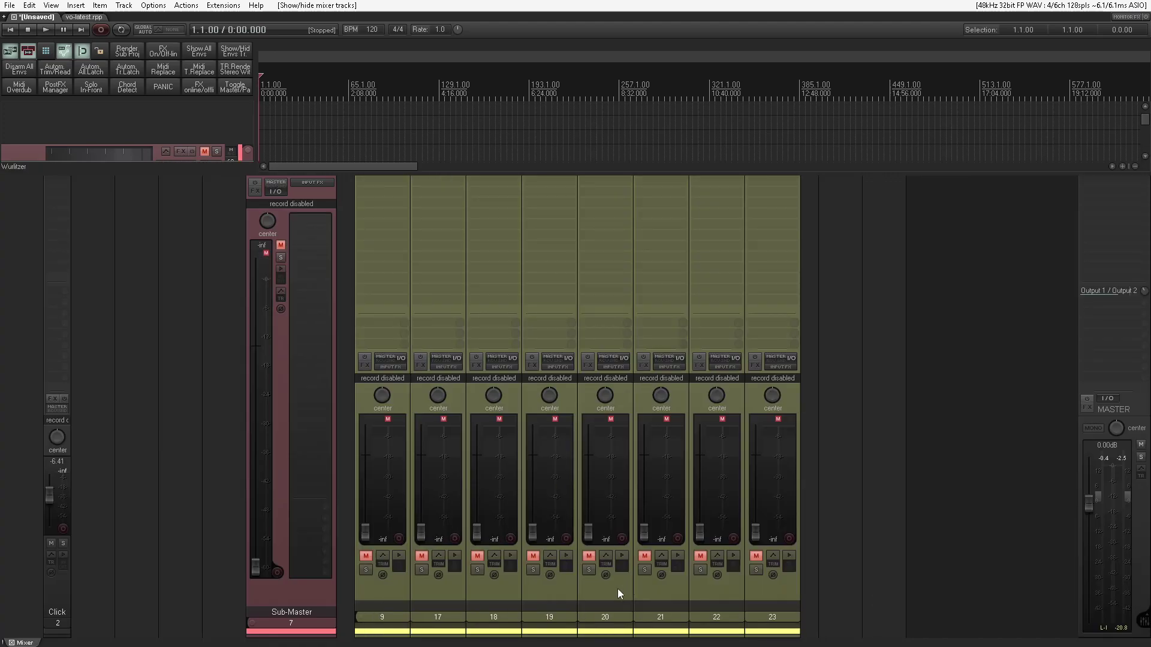
click(361, 616)
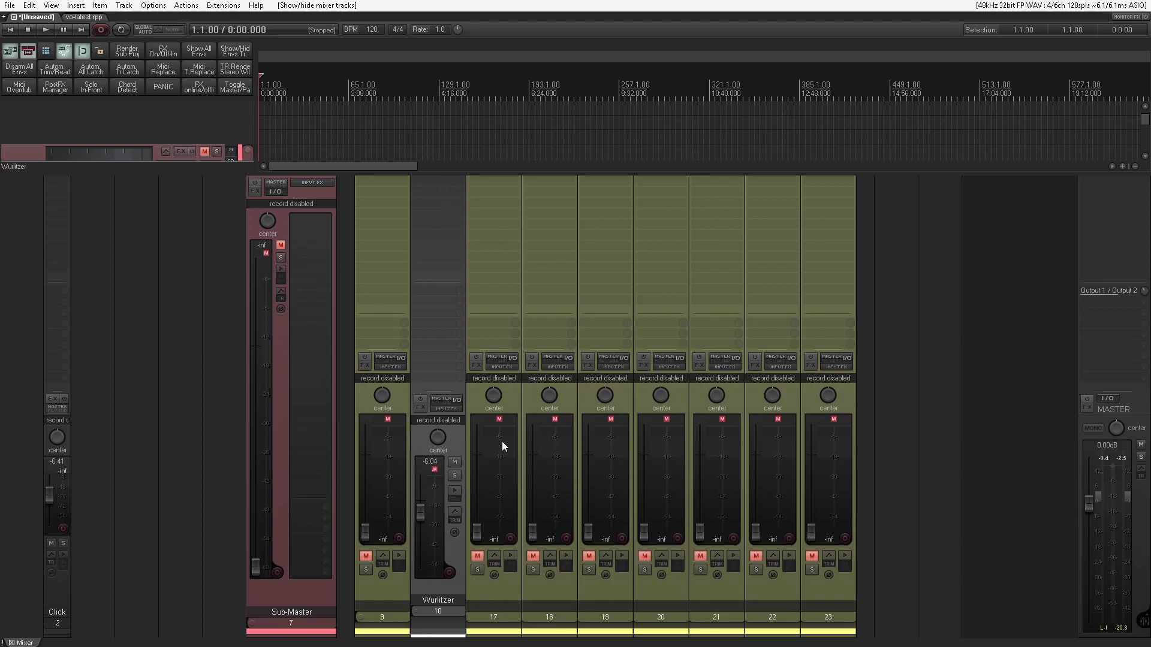
Move the Wurlitzer folder back out beside the Click track, and delete the Sub-Master, all its buses and the surrounding separators.
drag(459, 433, 171, 443)
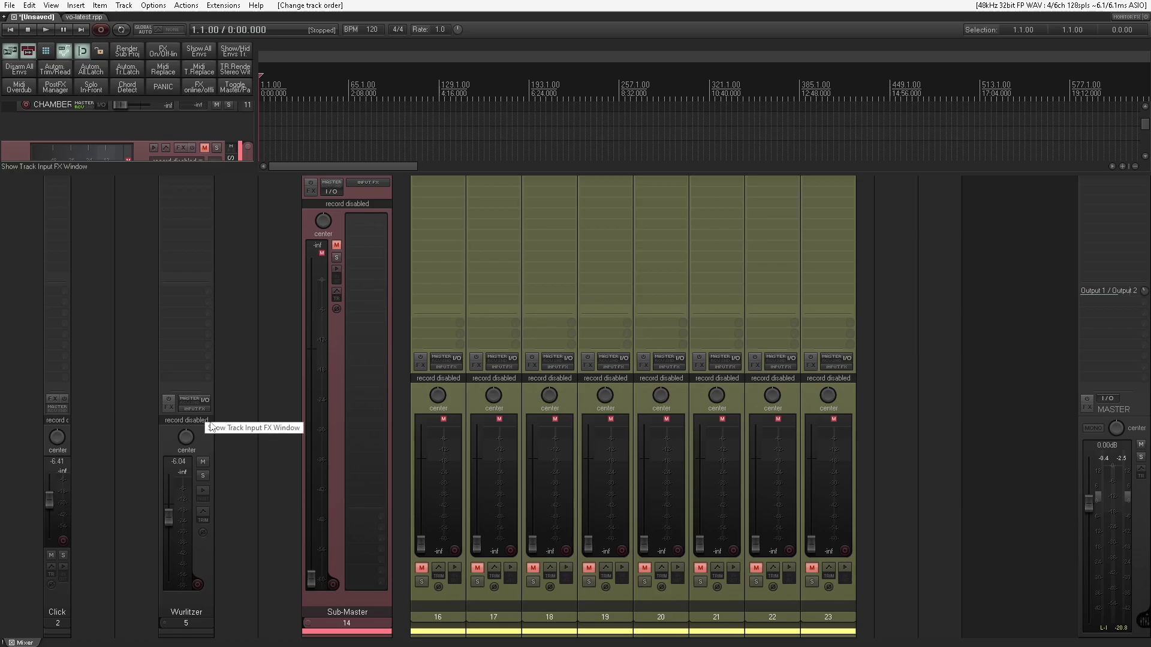
click(284, 497)
shift+click(914, 449)
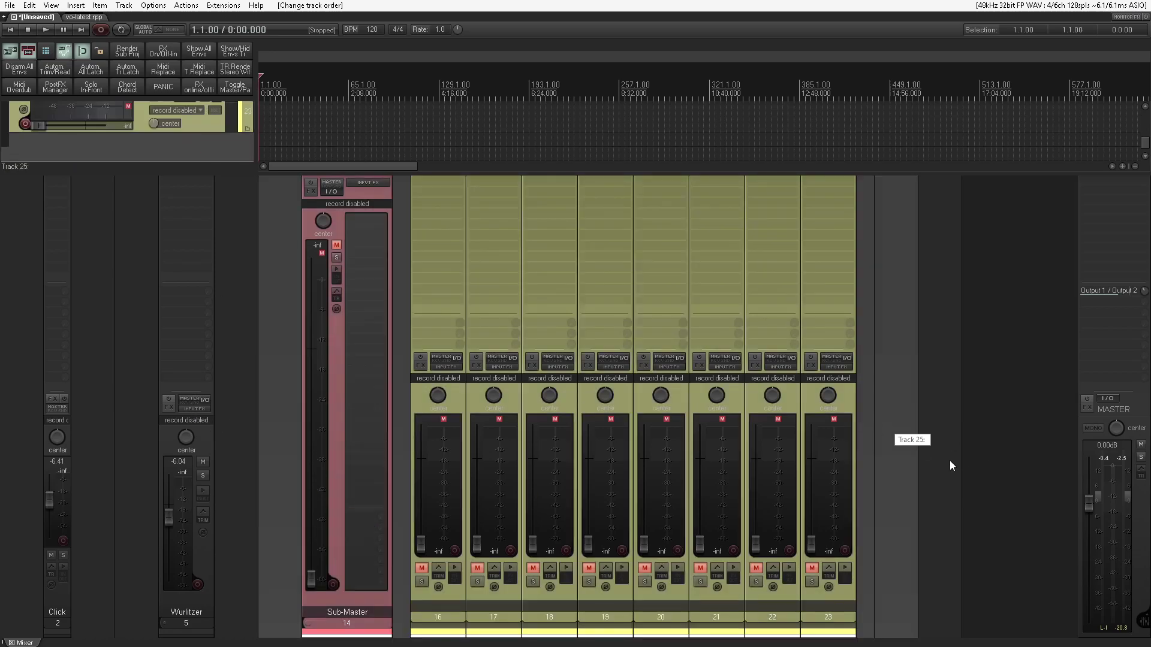
key(Delete)
click(543, 351)
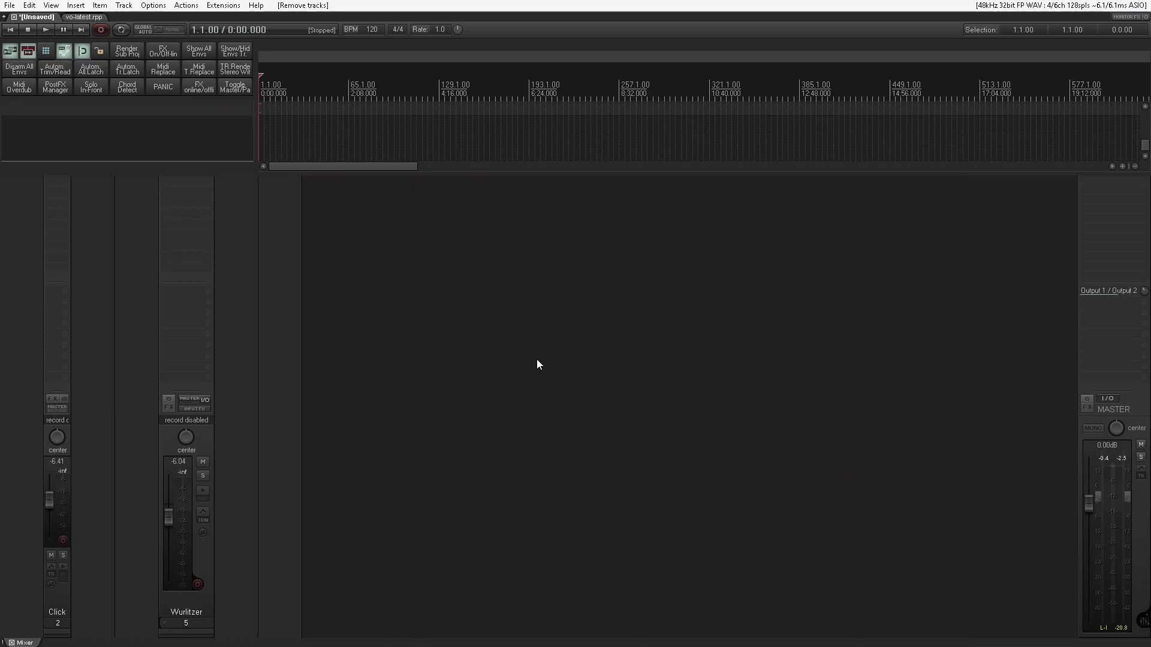
Expand the Wurlitzer folder in the mixer, and toggle its Ambience subfolder open and closed to view the reverb tracks.
click(165, 623)
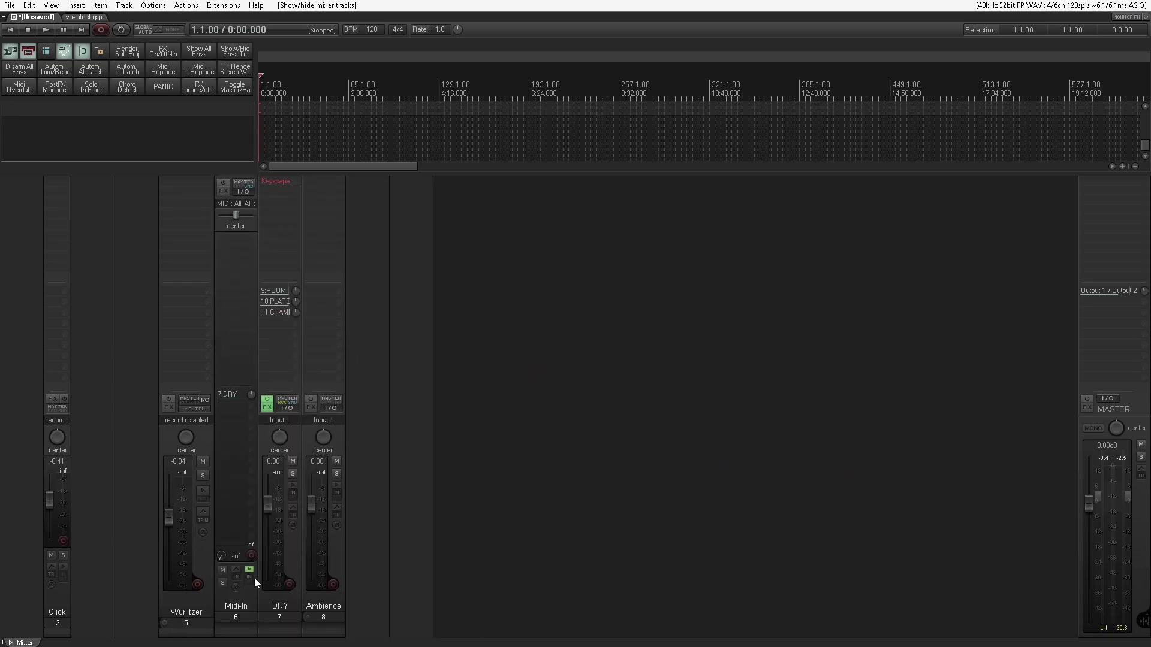
click(307, 616)
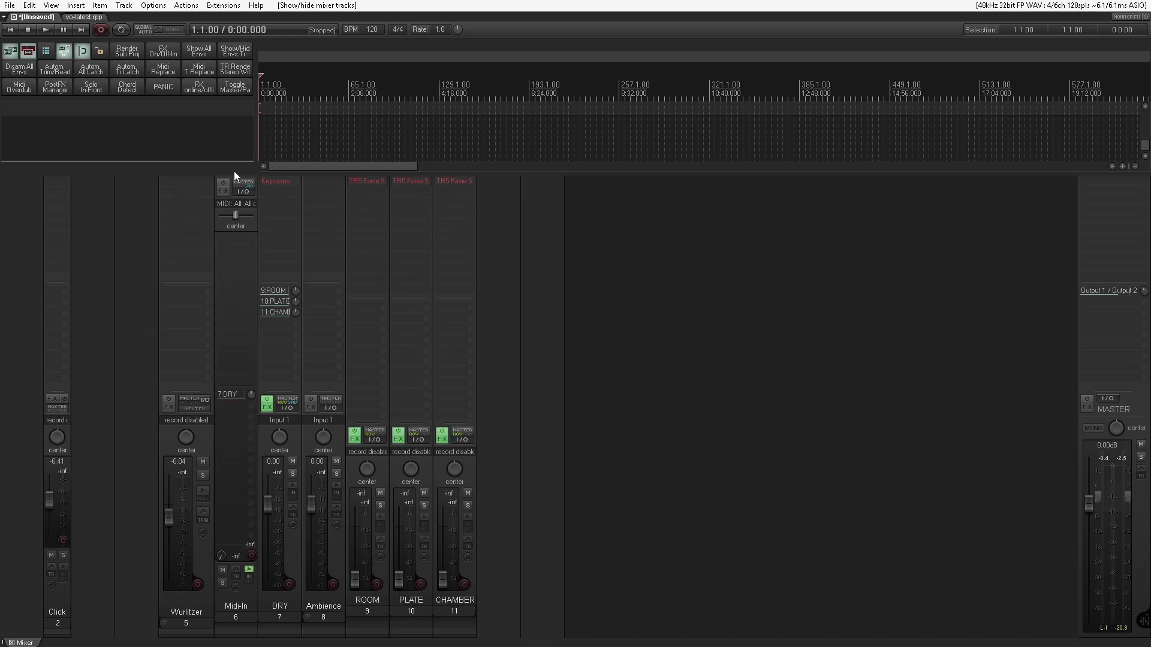
click(308, 615)
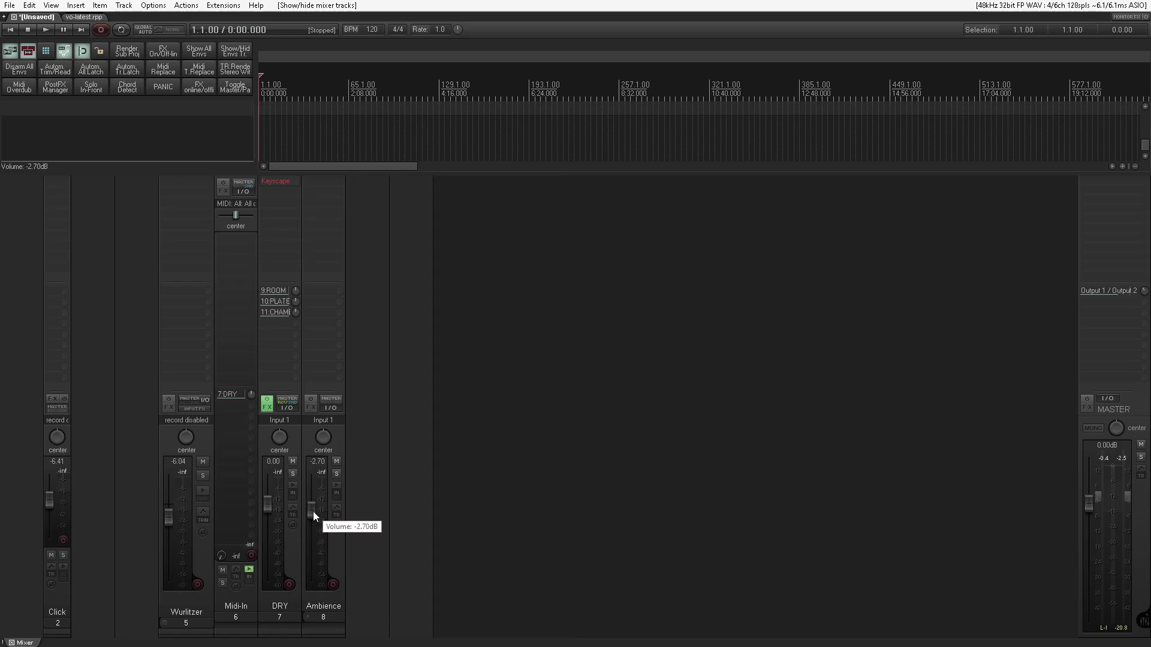
click(311, 615)
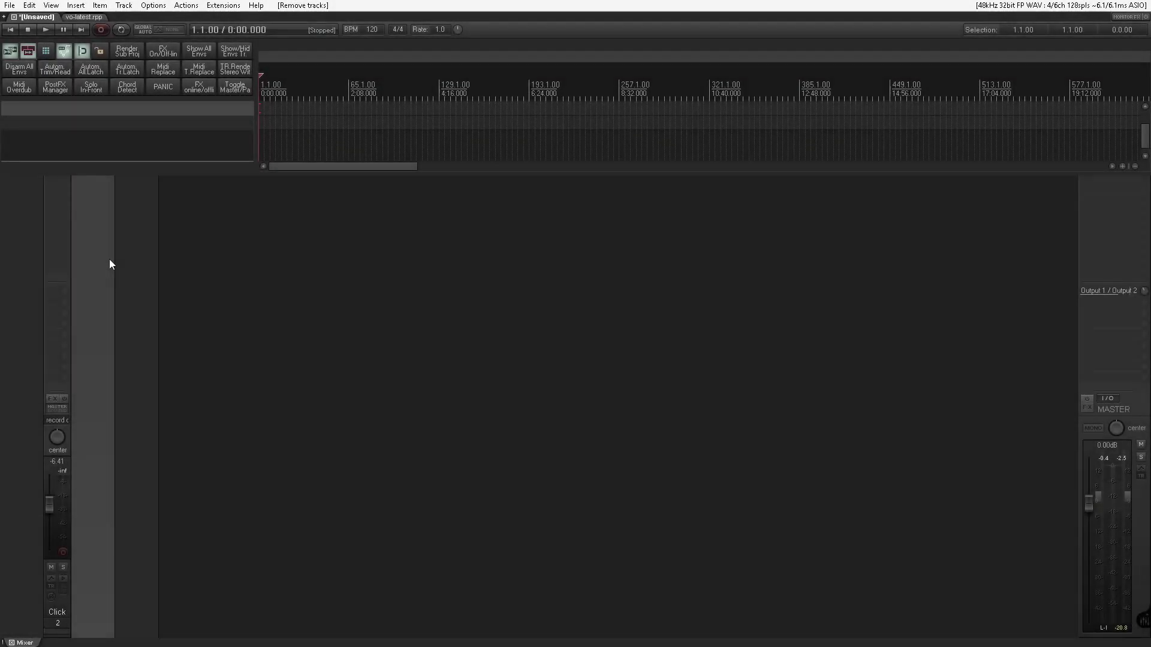
Insert the Wurlitzer-Fame-Template-0 track template from the Instruments KEYS category after the separator following the Click track.
right_click(109, 259)
mouse_move(258, 332)
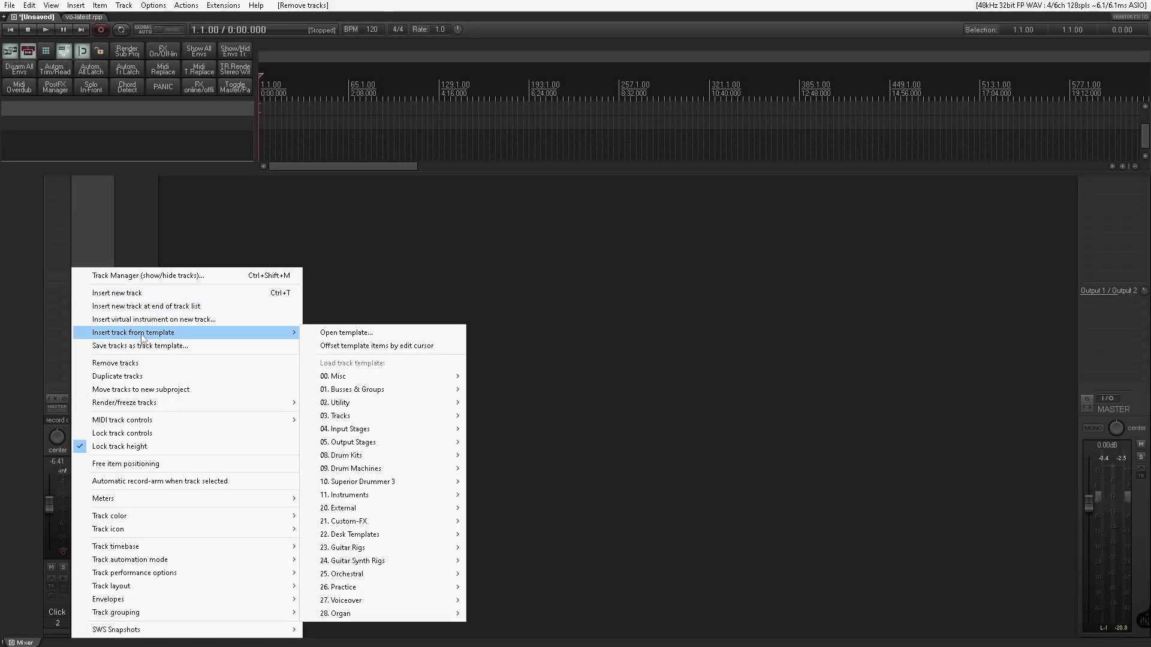
mouse_move(418, 396)
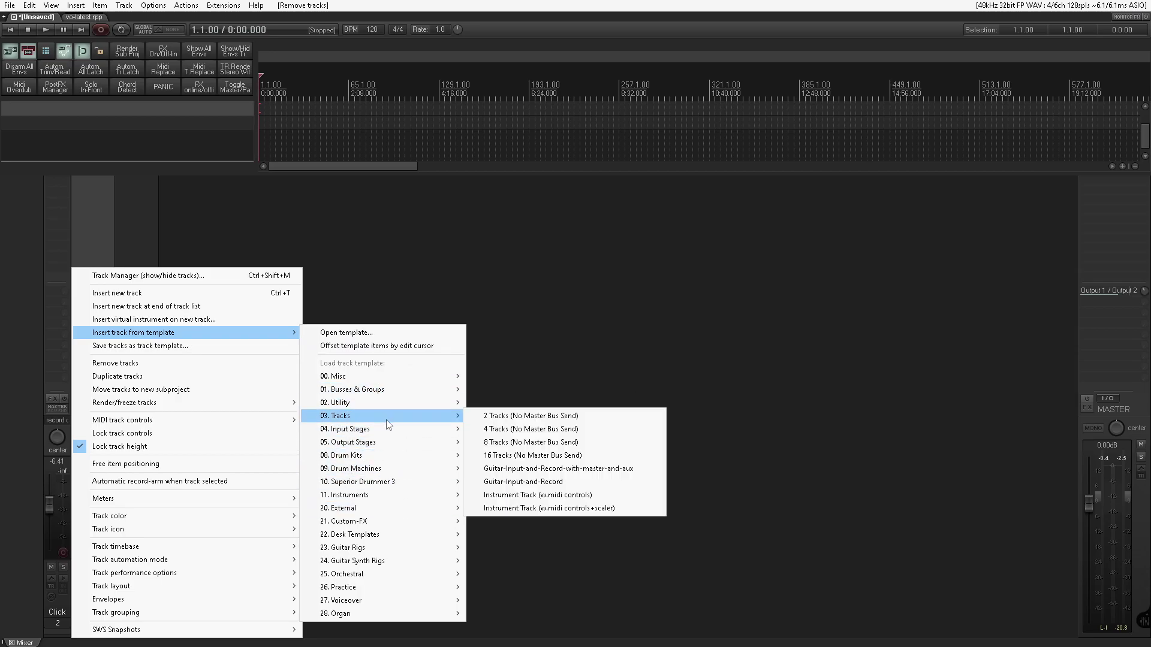
mouse_move(394, 442)
mouse_move(392, 495)
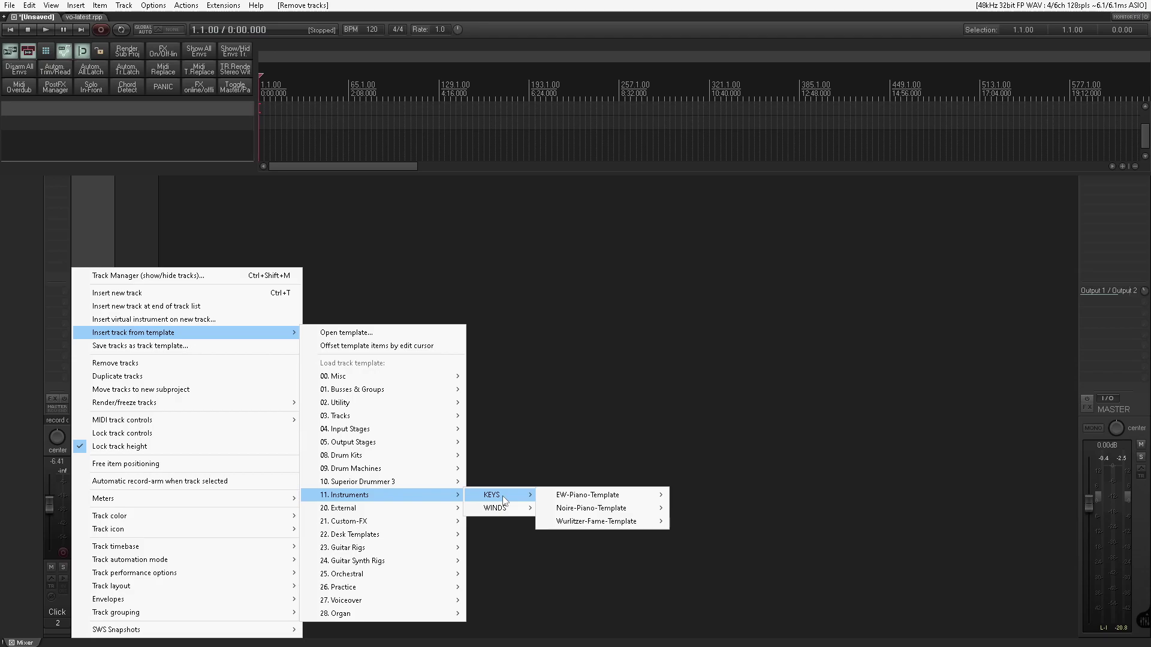
mouse_move(498, 495)
mouse_move(585, 496)
mouse_move(596, 522)
click(737, 522)
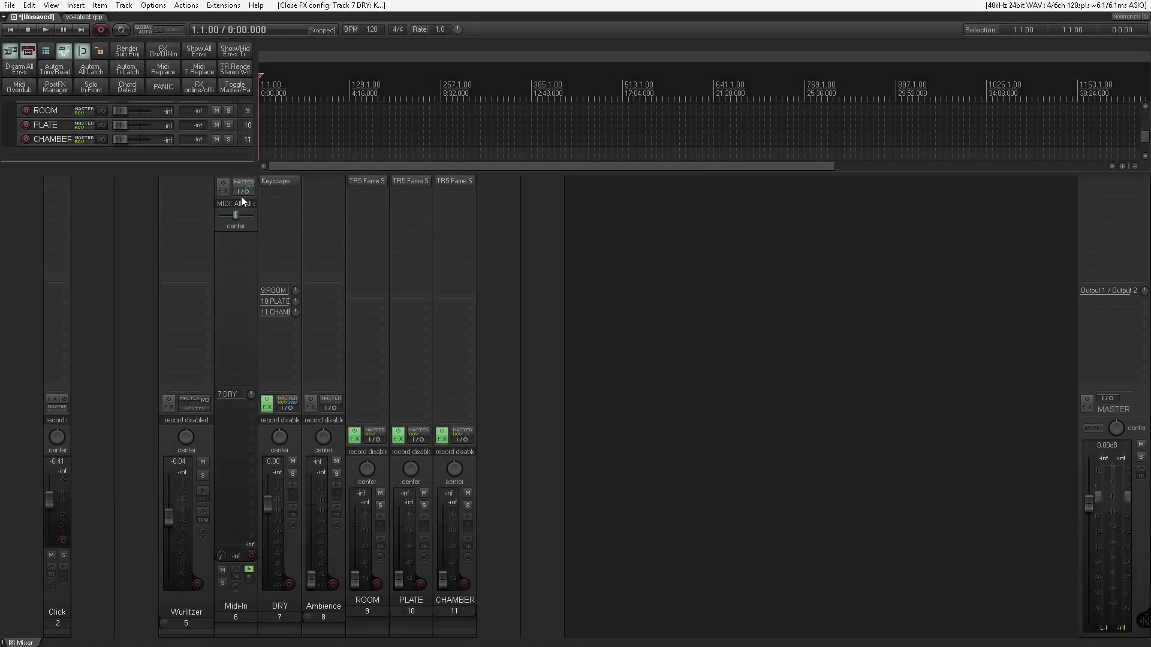
Review the Main and Effects pages of the DRY track's Keyscape instrument, and record-arm the Midi-In track.
click(272, 182)
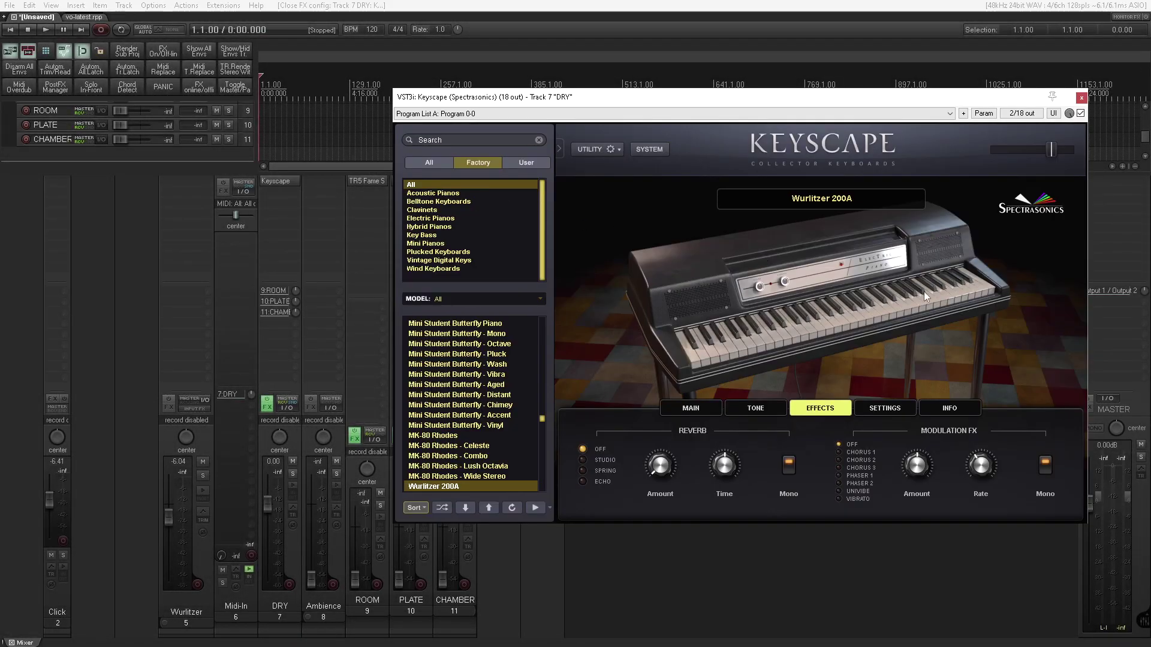
click(693, 410)
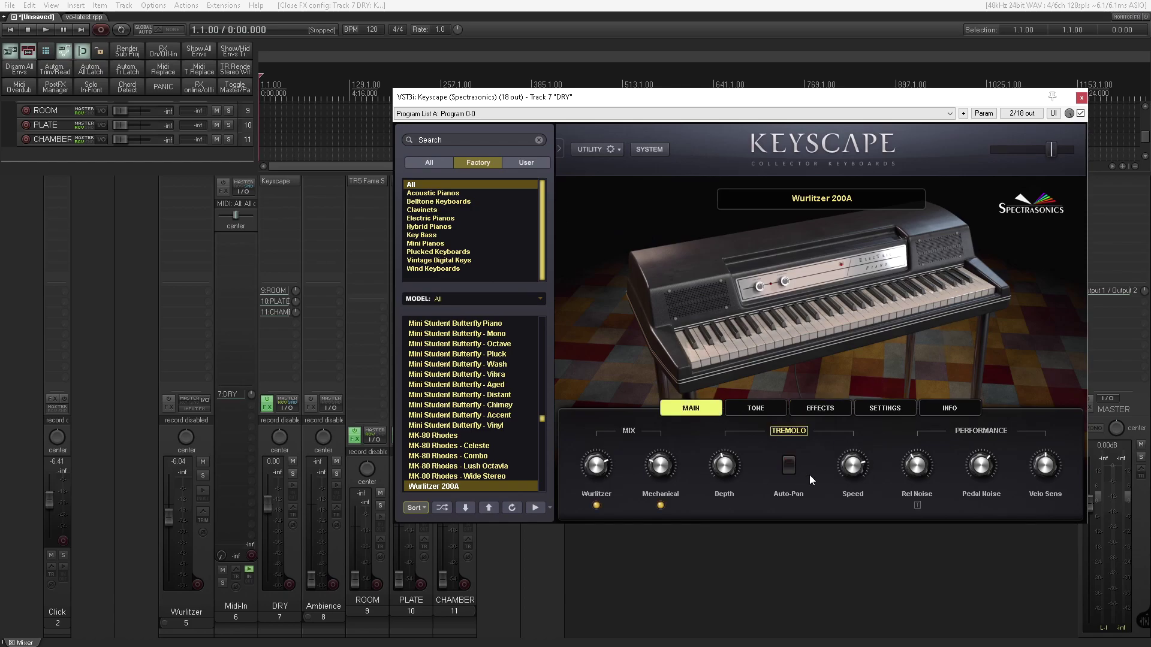
click(833, 412)
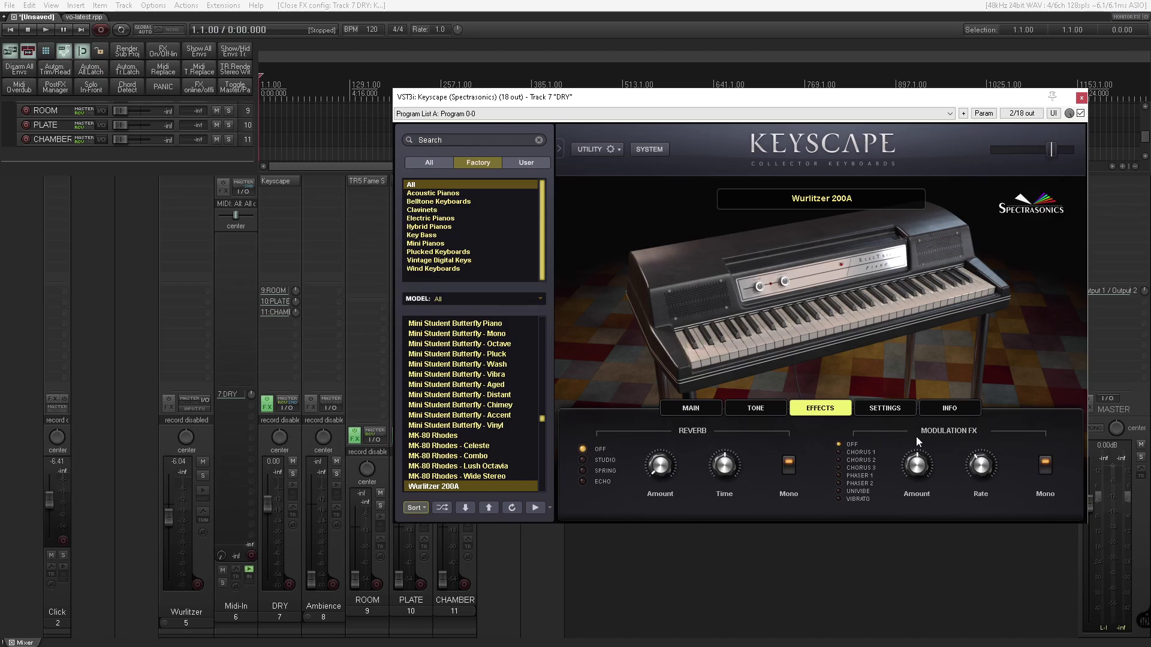
click(251, 555)
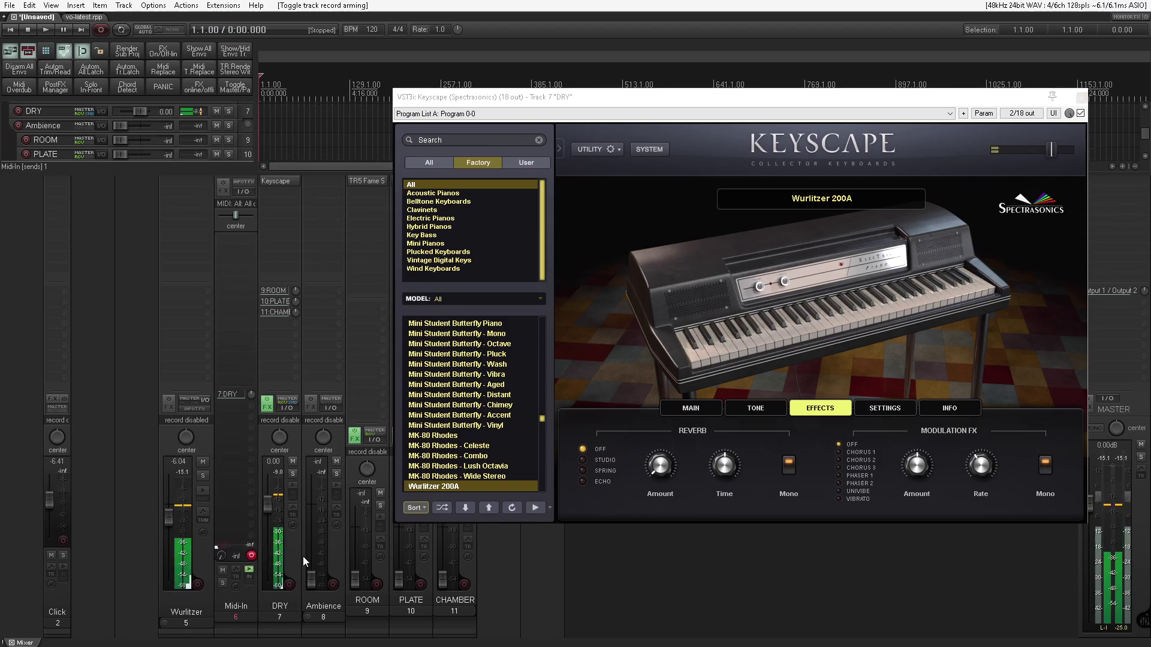
Return to the Main page of the DRY track's Keyscape instrument and toggle its Tremolo while auditioning the Wurlitzer.
click(762, 410)
click(710, 410)
click(806, 431)
click(806, 431)
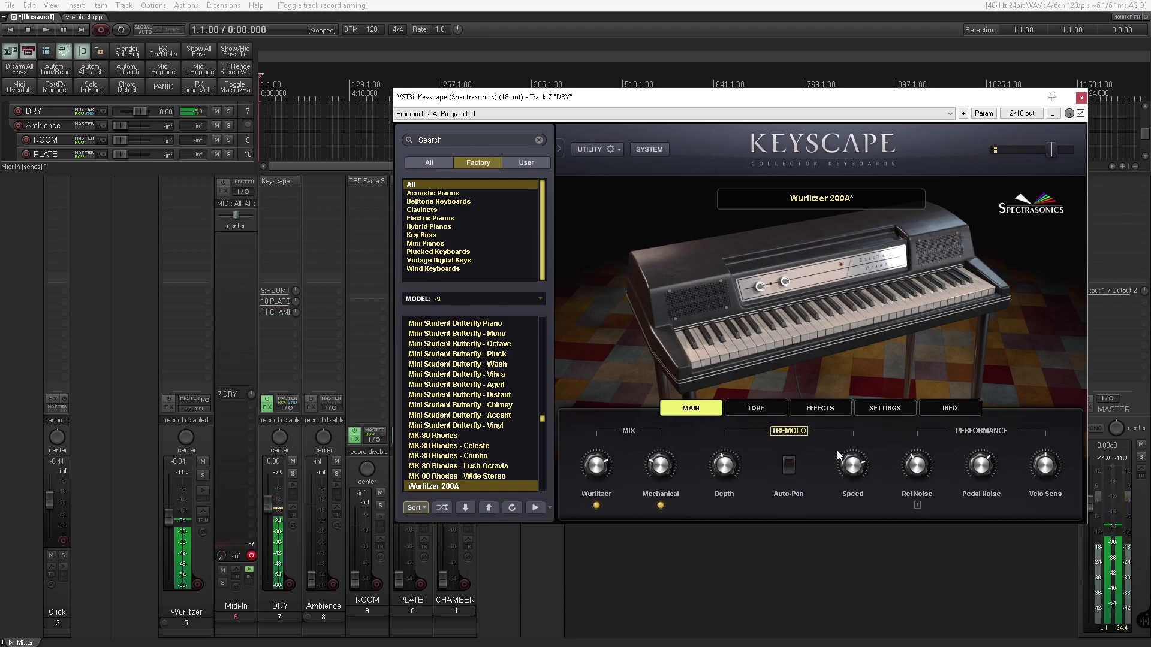
Set Modulation FX to Chorus 1 on the instrument's Effects page, and close the Keyscape window.
click(819, 408)
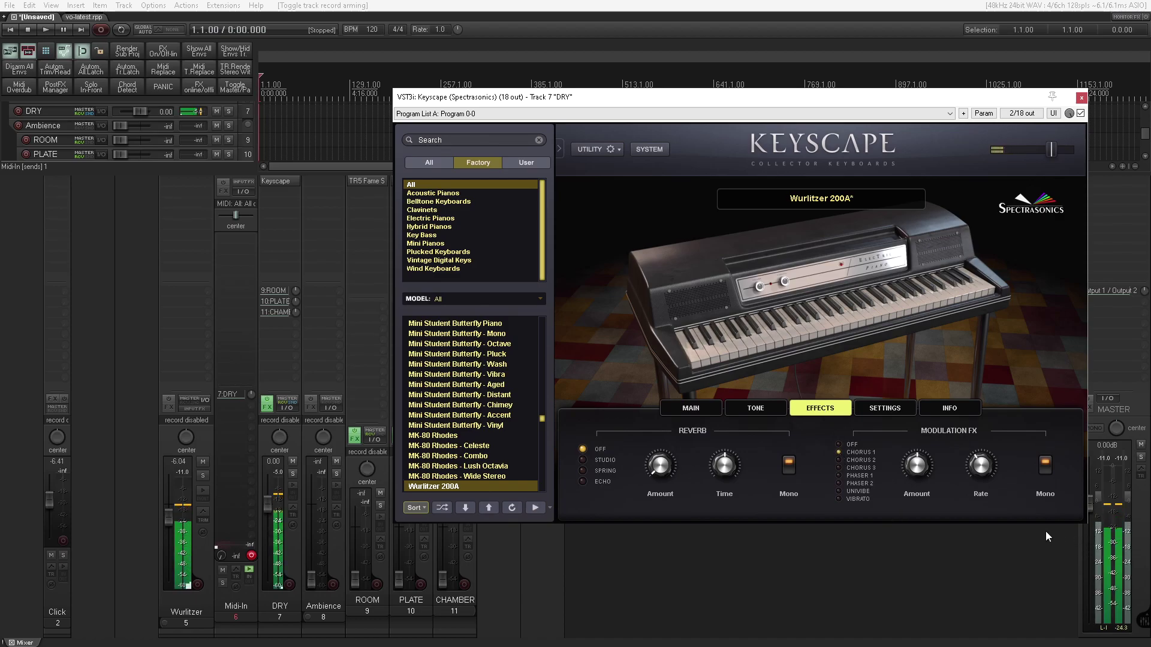
click(842, 445)
click(872, 452)
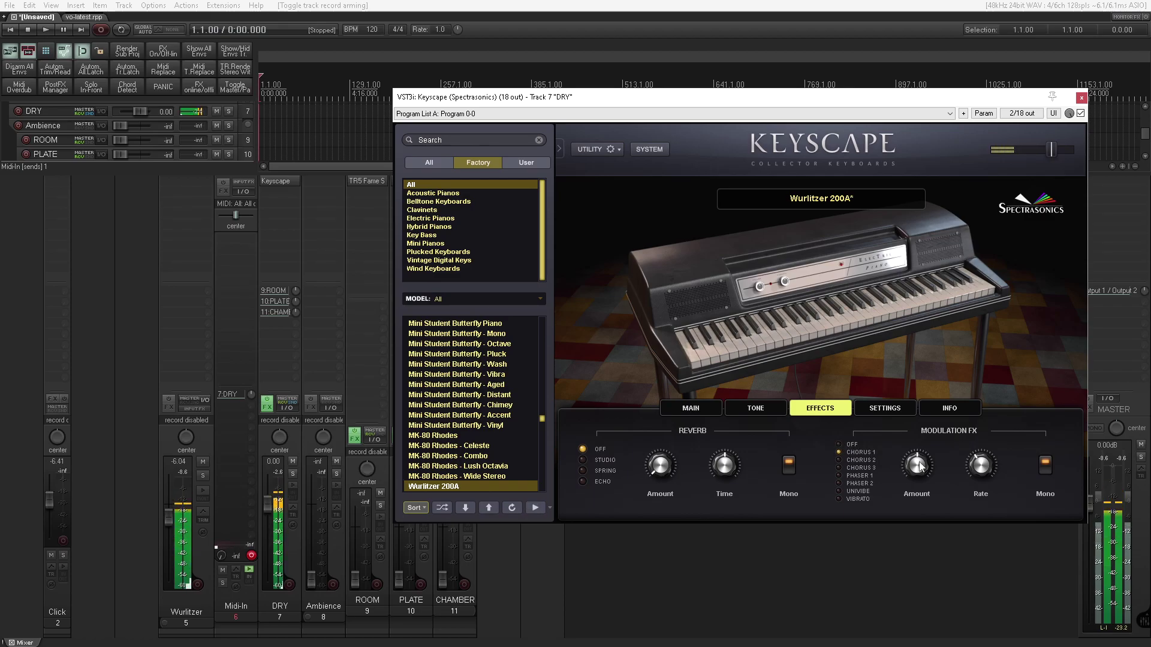
click(1081, 97)
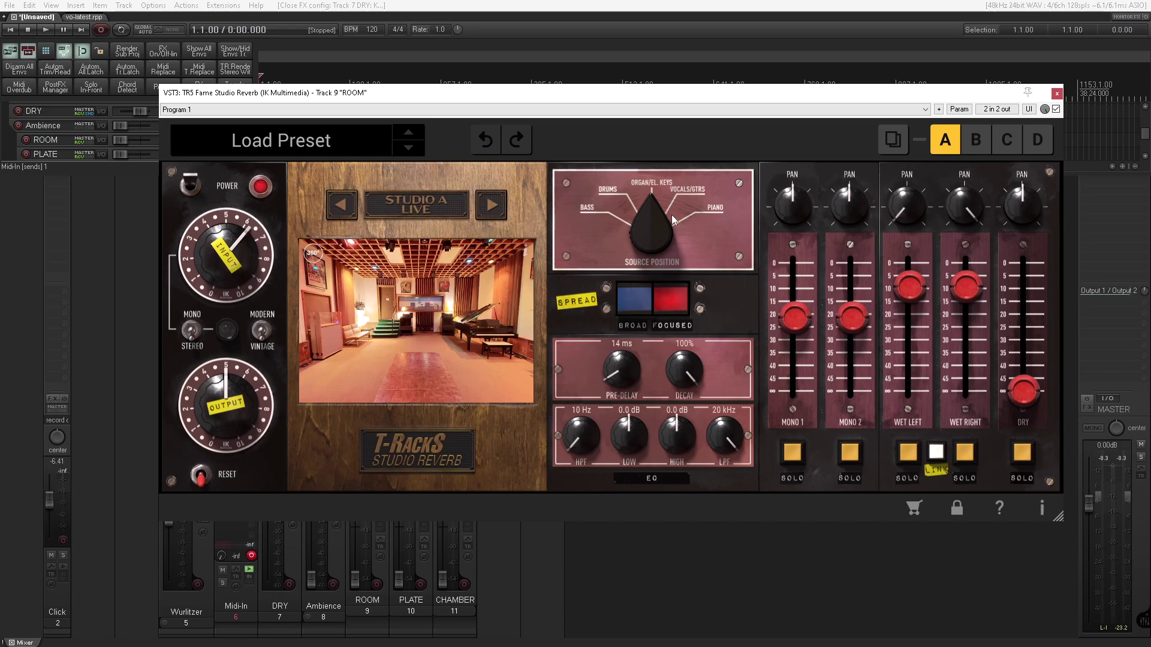
Examine the ROOM track's TR5 Fame Studio Reverb settings and the controls of the DRY track's send to ROOM.
mouse_move(1005, 348)
click(1056, 94)
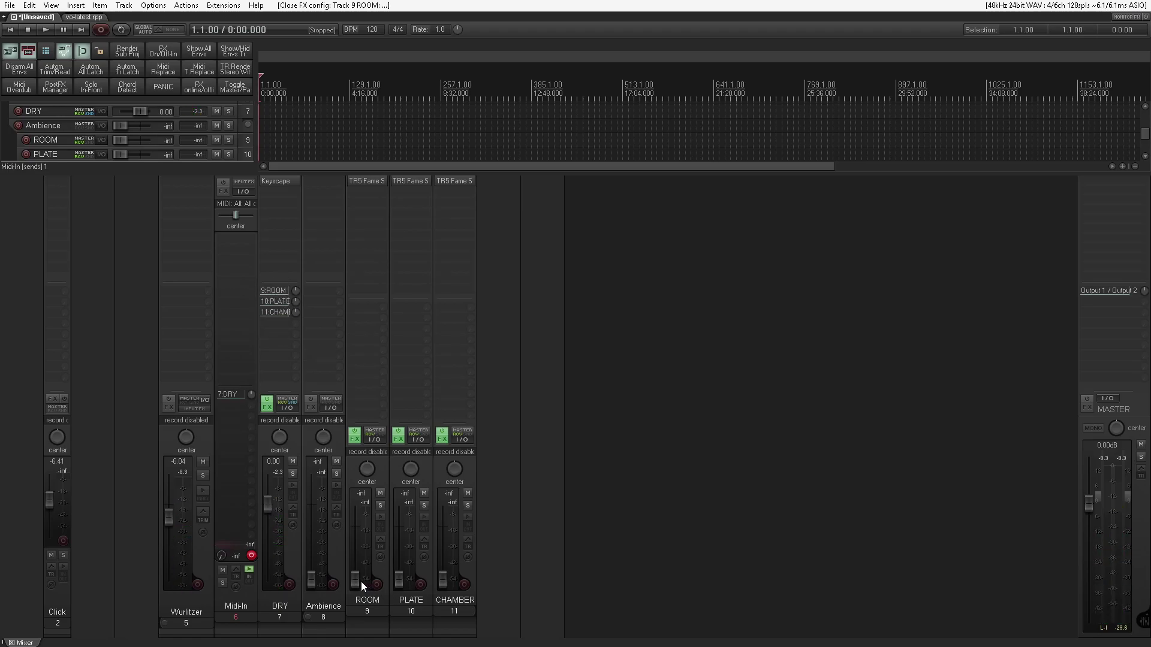
click(274, 292)
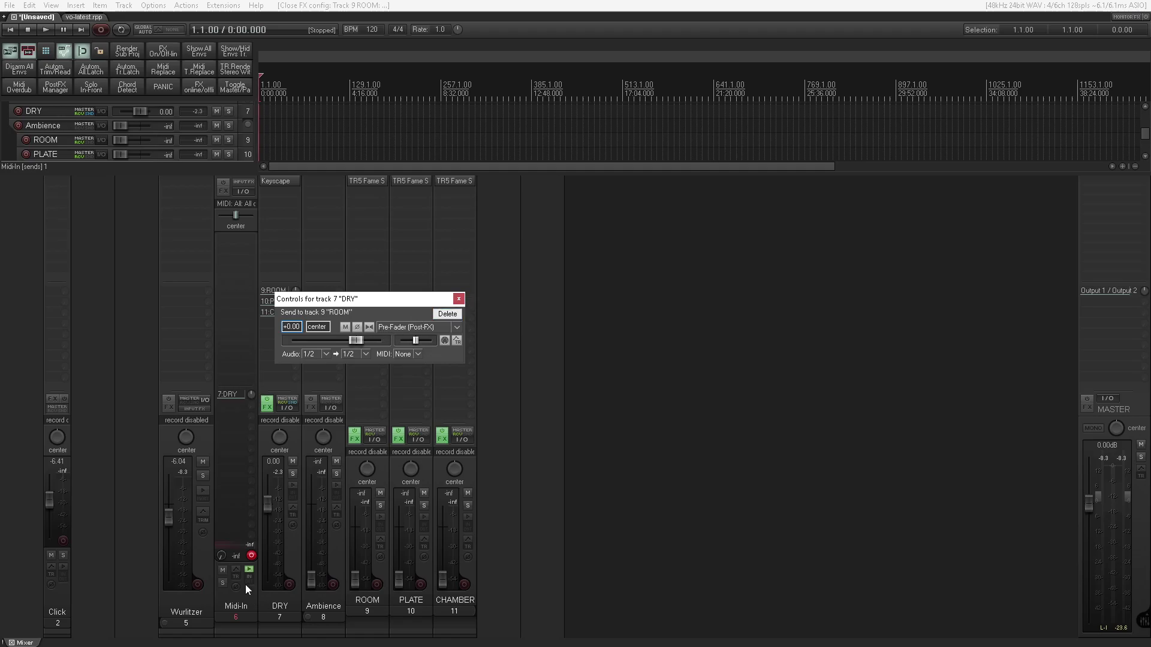
Lower the DRY fader to -inf, and raise the Ambience folder and ROOM track to 0.00 dB to hear only the room reverb.
drag(267, 534, 313, 507)
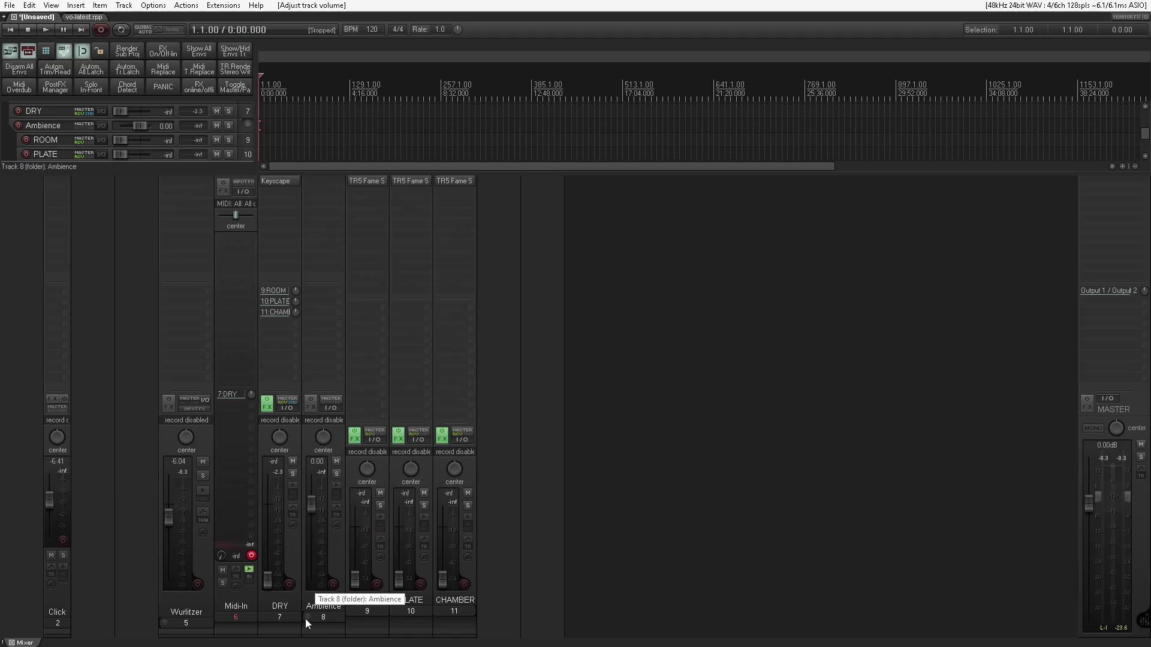
drag(355, 579, 357, 526)
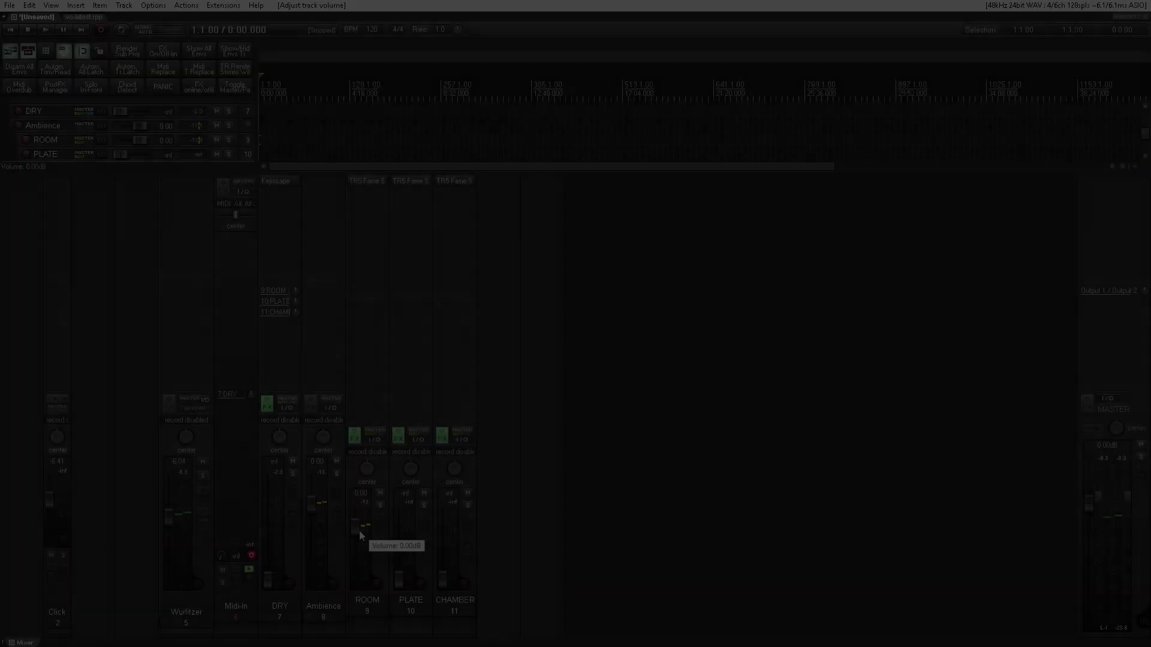
Switch DRY's send to ROOM to Post-Fader (Post-Pan), and restore it to Pre-Fader (Post-FX).
click(274, 291)
click(414, 326)
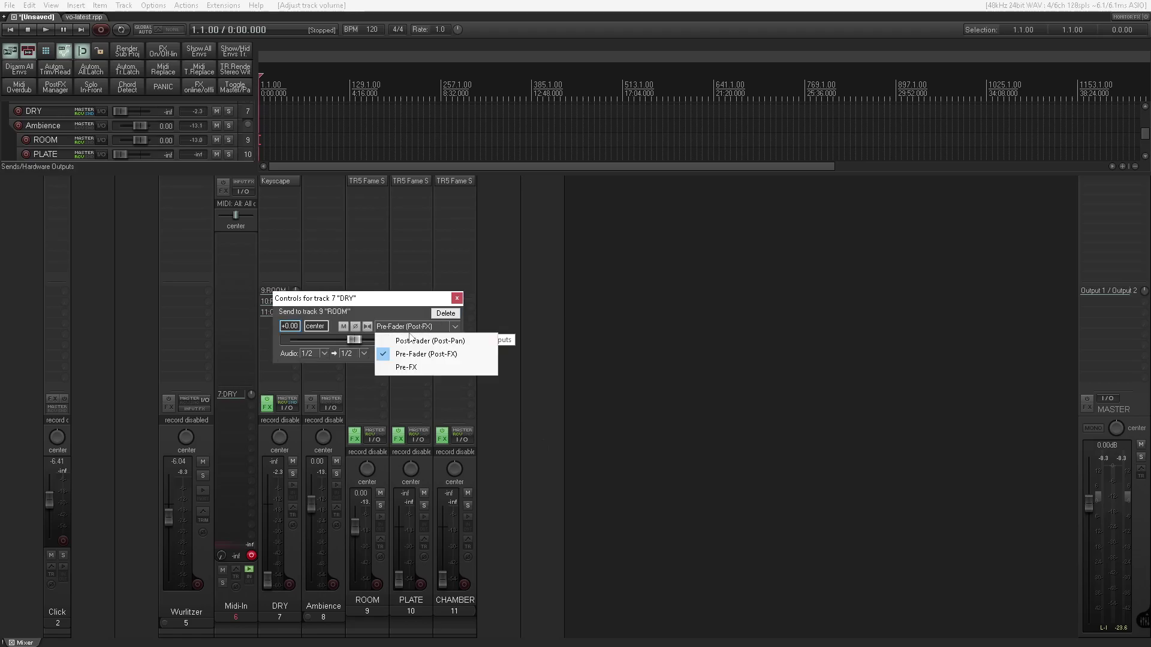
click(418, 340)
click(457, 298)
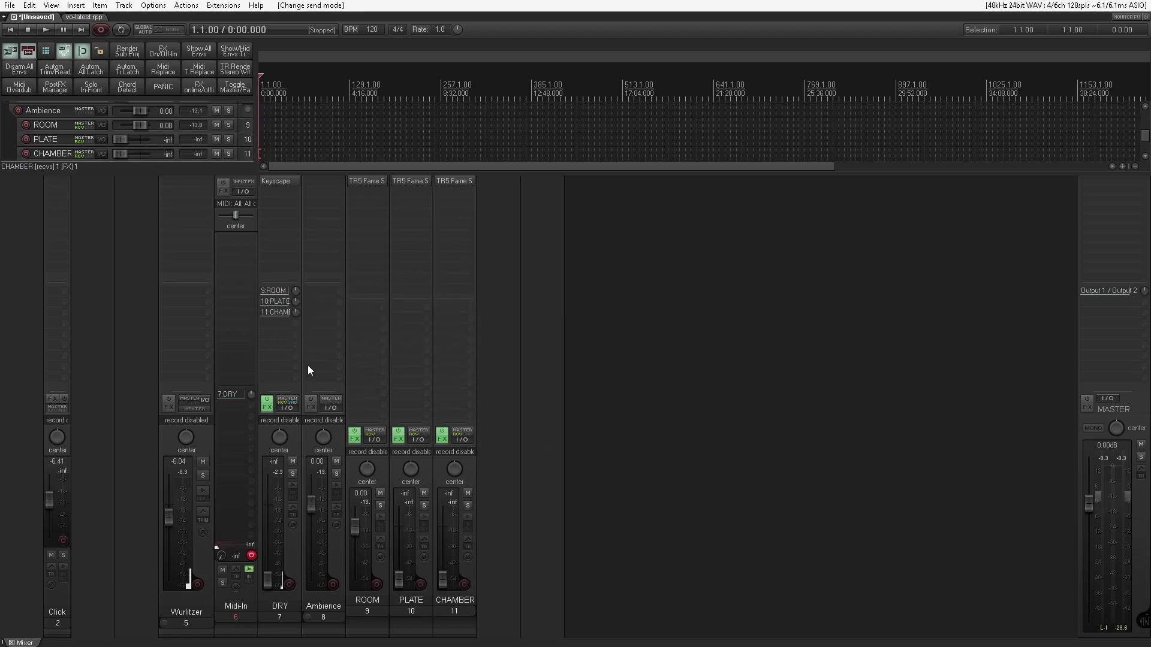
click(278, 290)
click(413, 327)
click(442, 347)
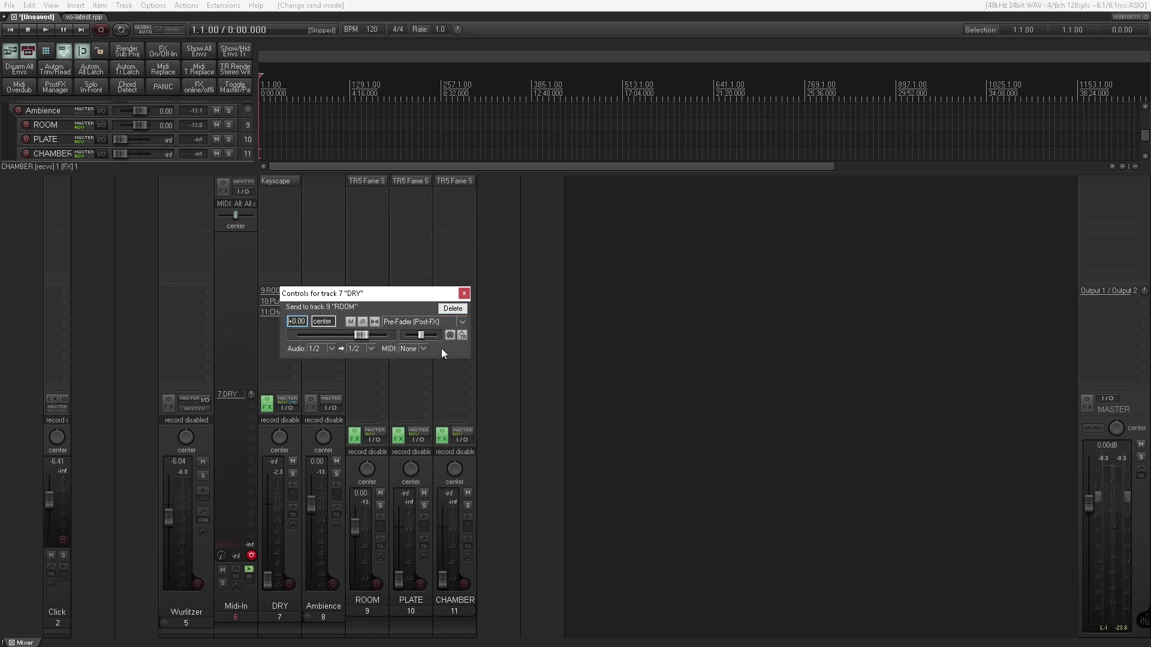
click(462, 294)
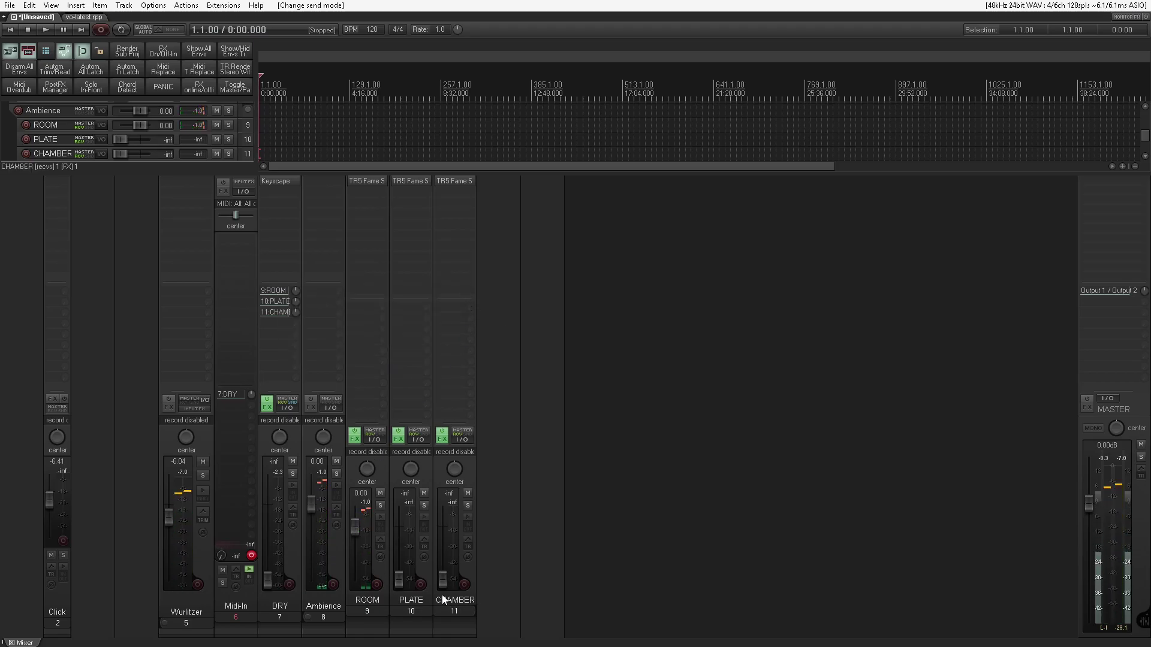
Audition PLATE and CHAMBER separately by raising each to 0.00 dB with the other reverbs at -inf, finishing with all three at -inf.
drag(350, 530, 398, 524)
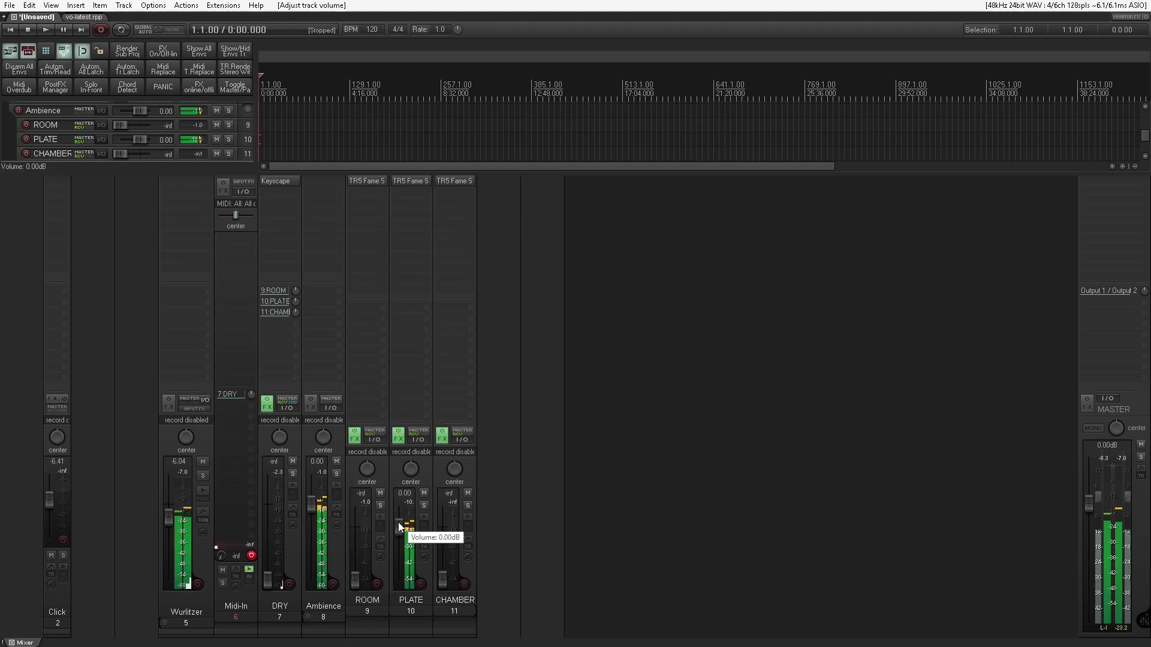
drag(398, 523, 436, 530)
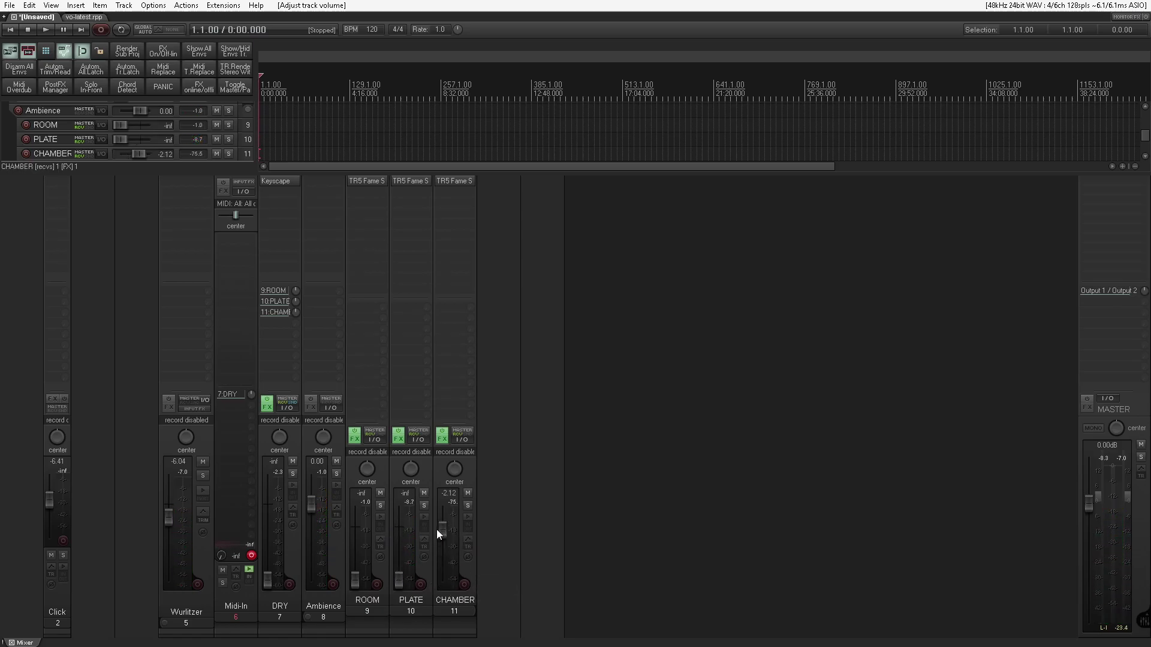
double_click(436, 529)
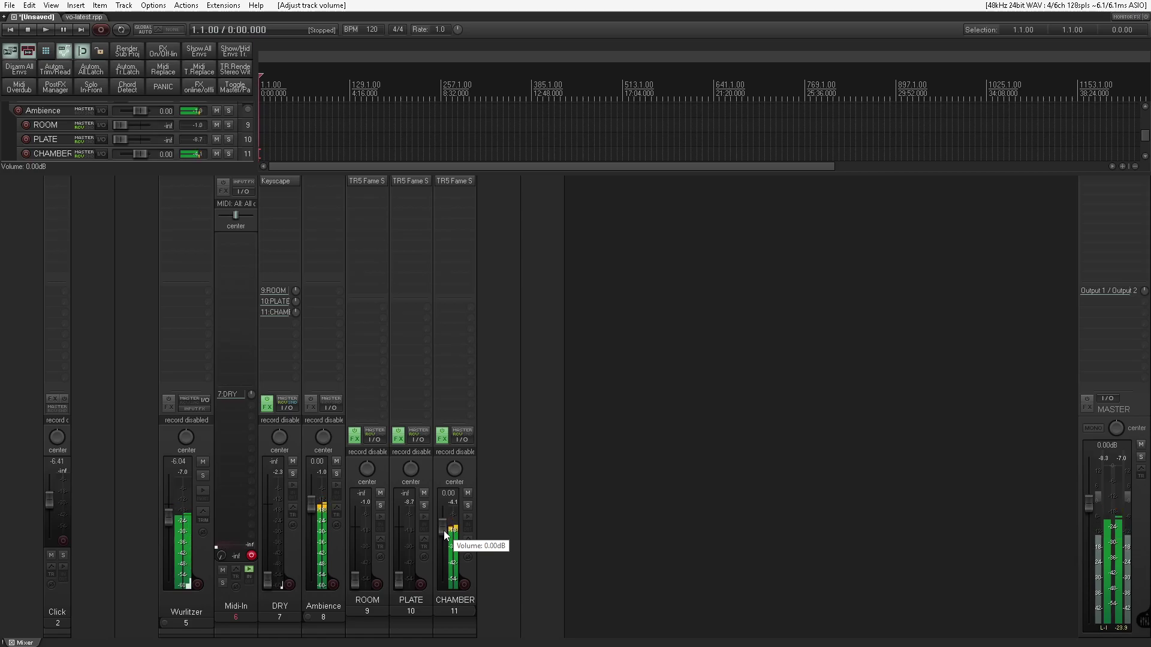
drag(442, 528, 449, 571)
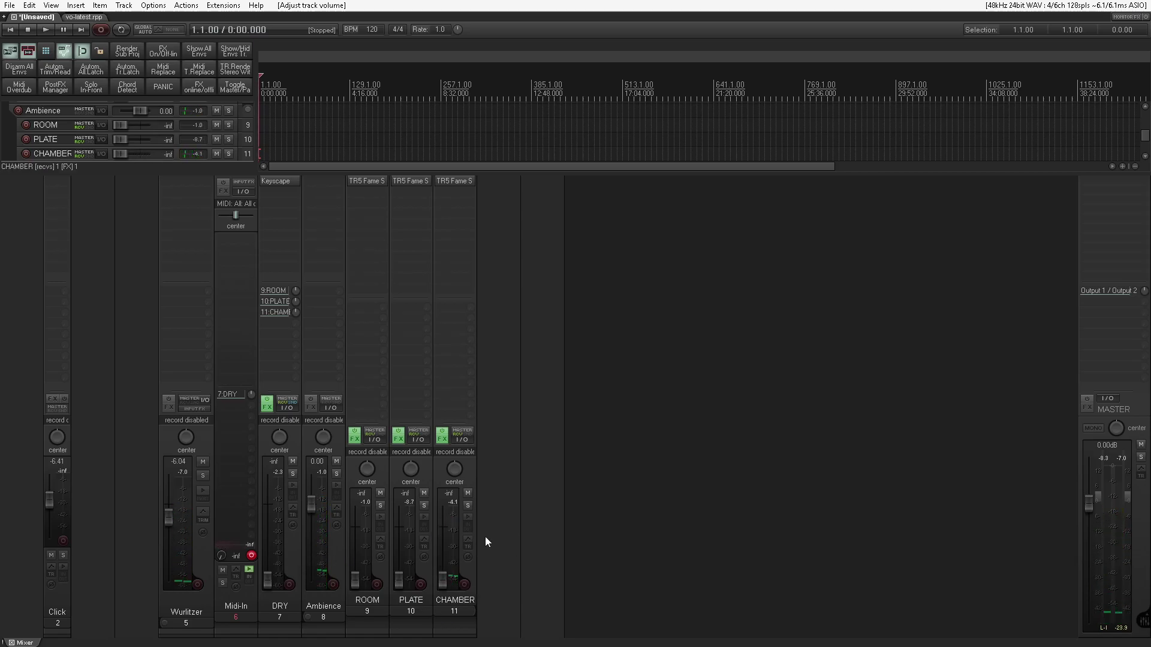
Bring the DRY and ROOM track faders back up to 0.00 dB.
drag(261, 575, 267, 501)
drag(355, 579, 365, 550)
double_click(365, 550)
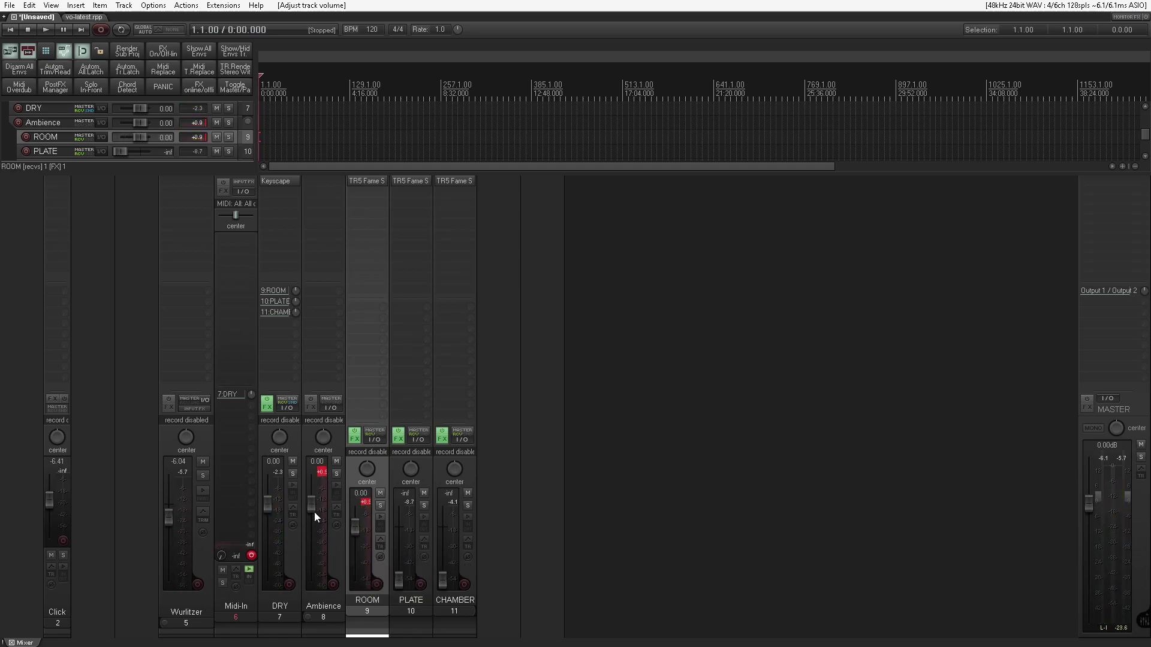
Try the Ambience folder at about -7.56 dB, clear the clipped peak readings, and reset the folder to 0.00 dB.
drag(312, 462, 329, 473)
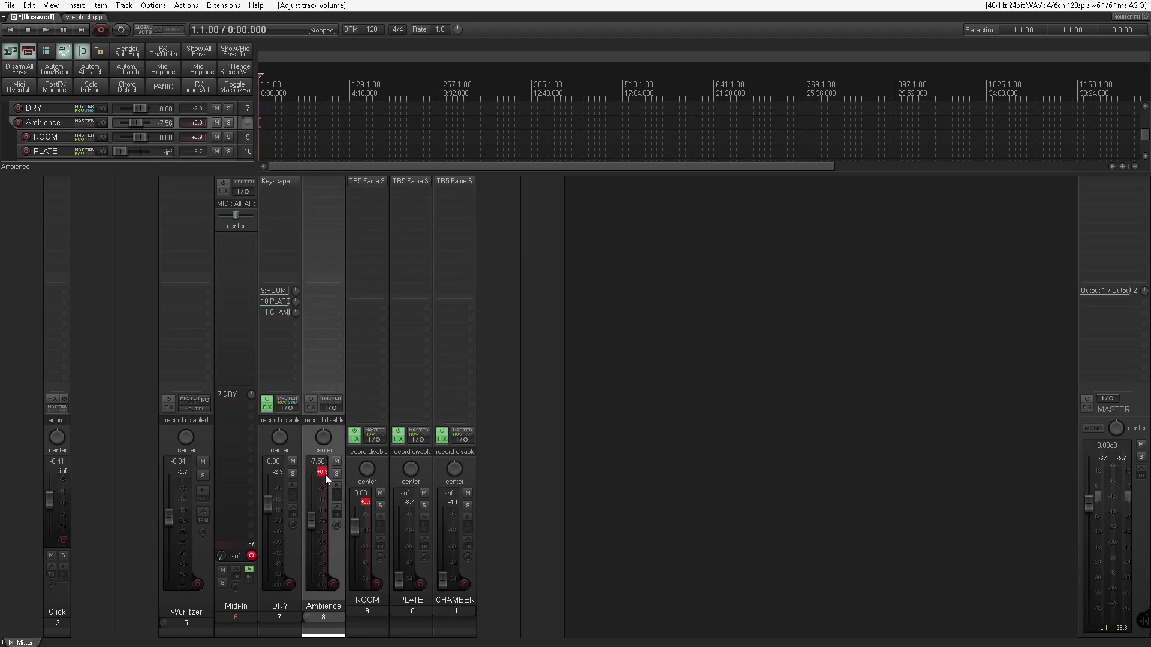
click(365, 501)
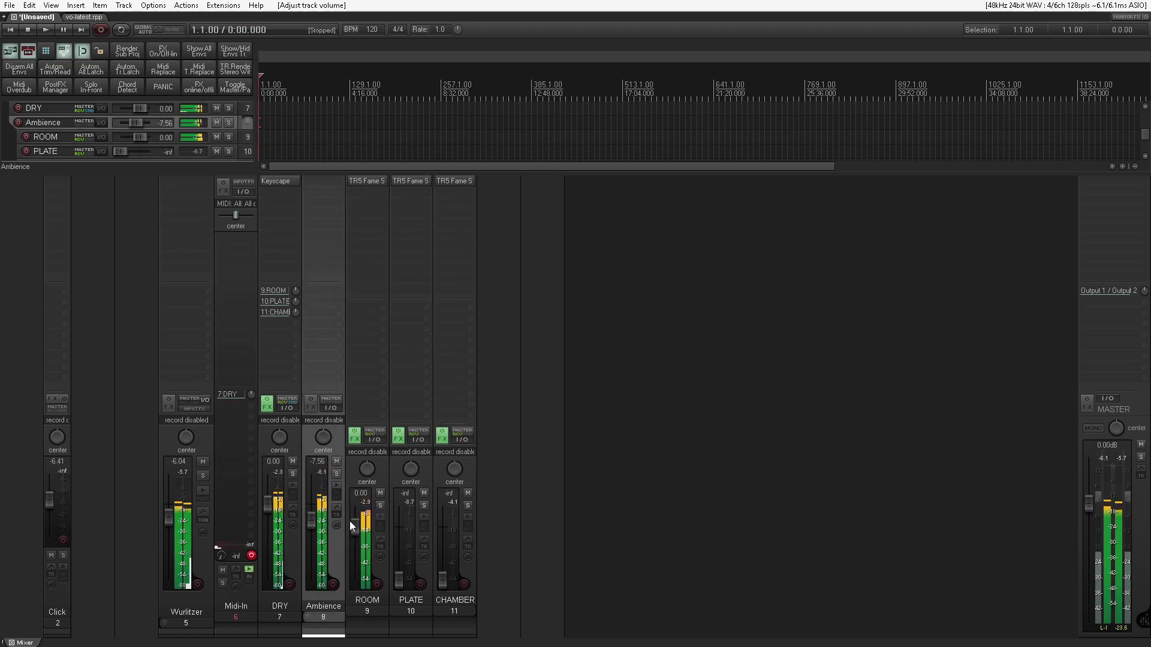
double_click(310, 516)
Blend the reverbs by setting ROOM to about -7.19 dB, PLATE to about -8.81 dB and CHAMBER to about -7.51 dB.
drag(360, 521, 362, 541)
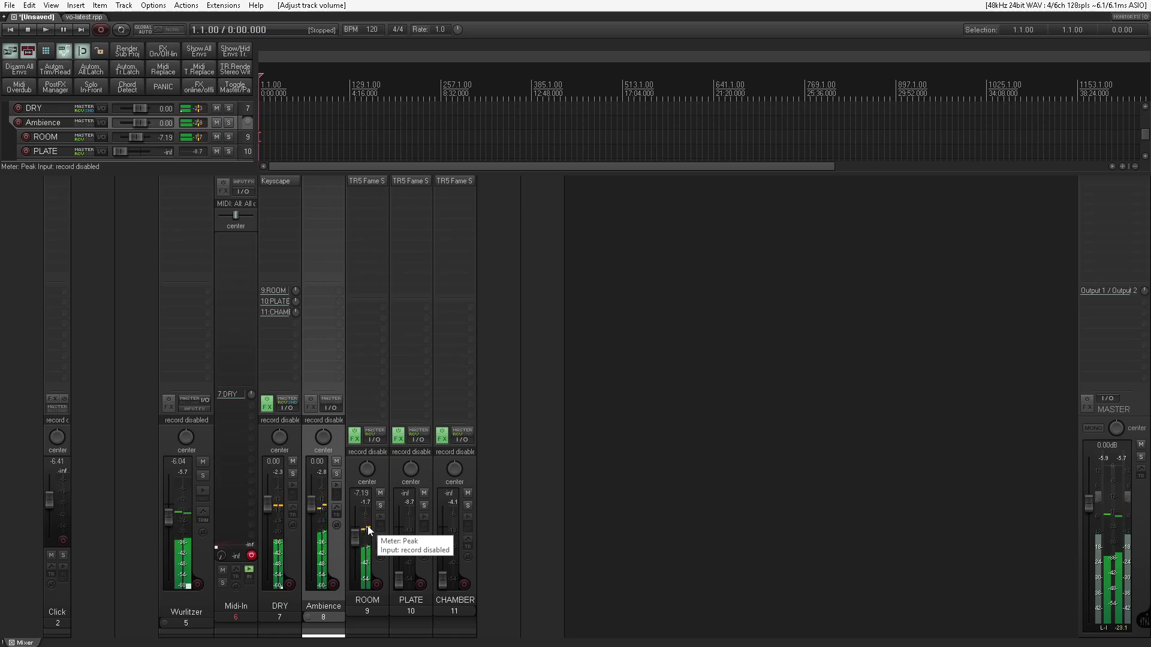
drag(401, 580, 406, 544)
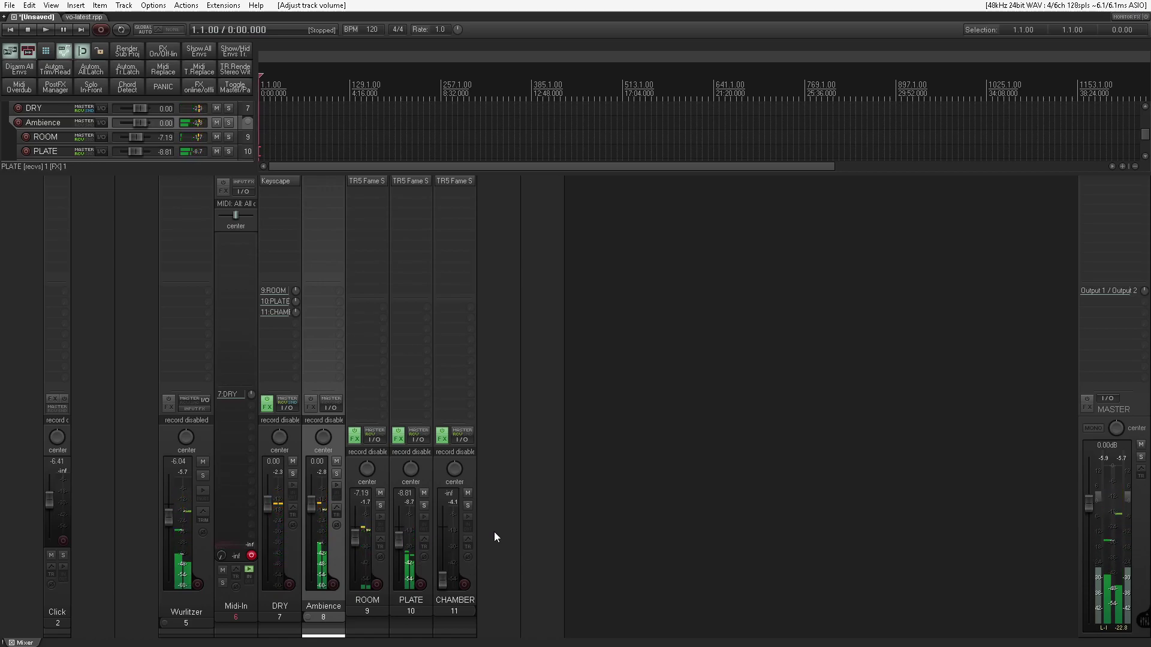
drag(447, 574, 450, 536)
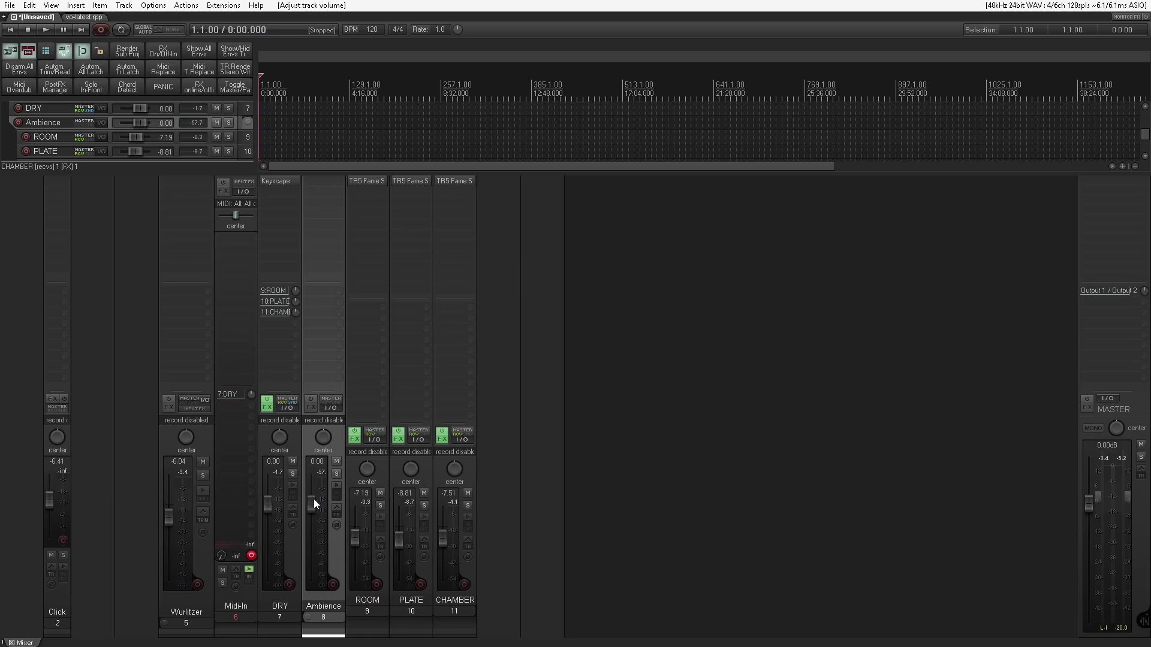
Set the Ambience folder to about -3.73 dB, and raise CHAMBER to about -3.43 dB and PLATE to about -4.62 dB.
drag(309, 507, 311, 510)
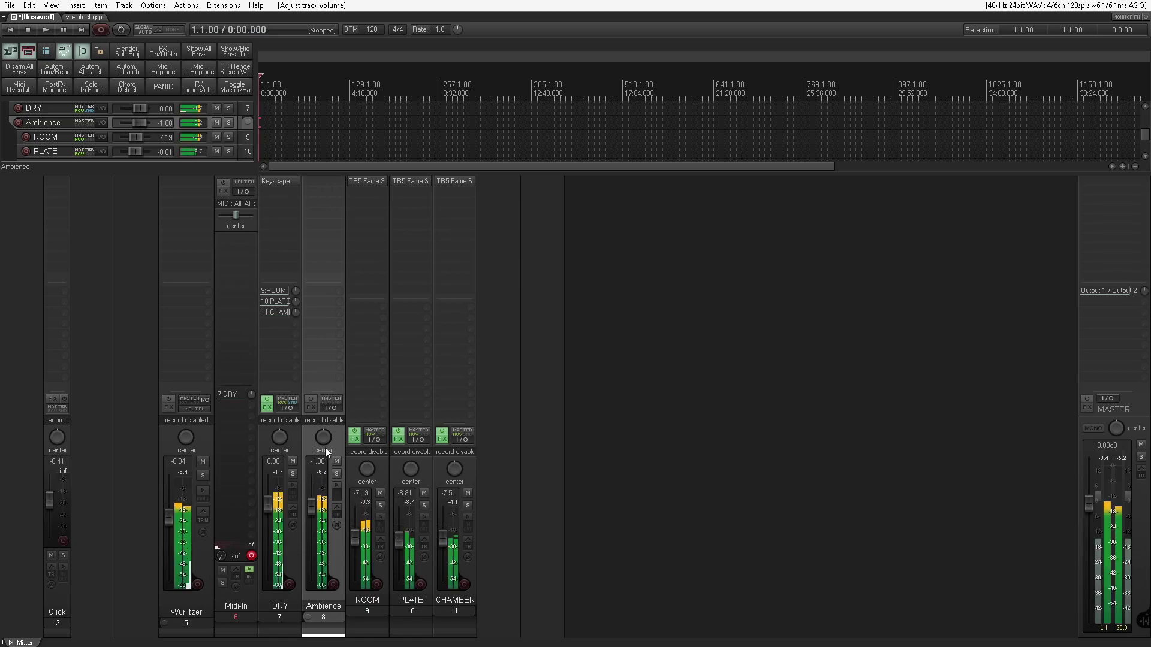
mouse_move(312, 512)
mouse_down()
mouse_move(322, 603)
mouse_move(303, 519)
mouse_up()
double_click(305, 513)
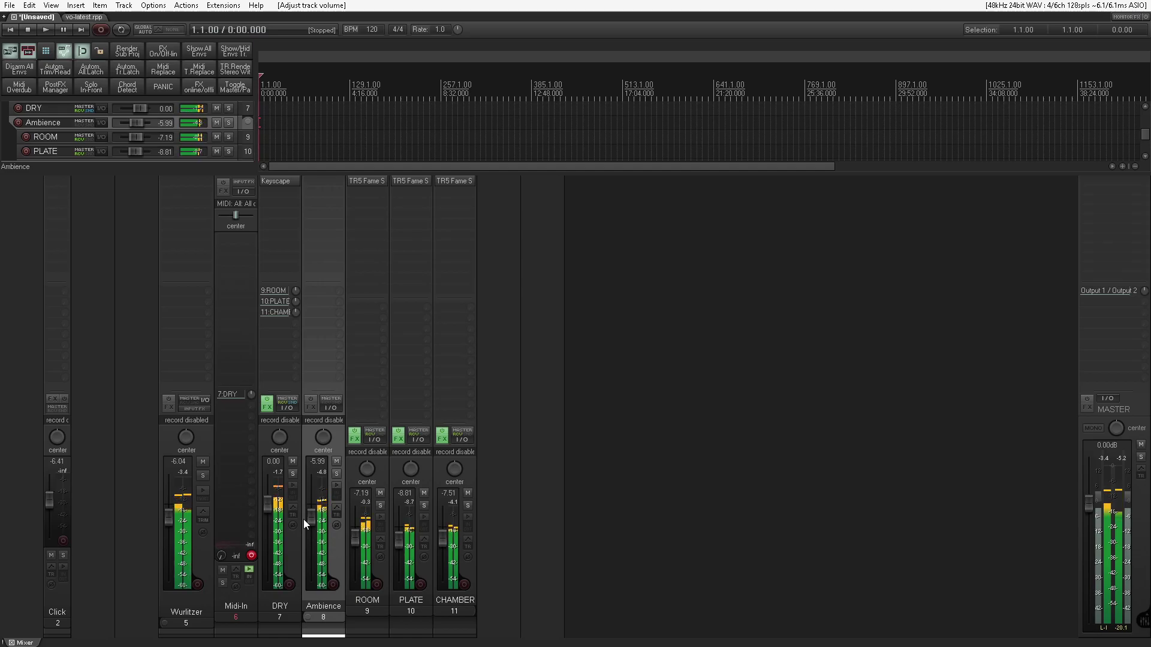
drag(307, 519, 307, 515)
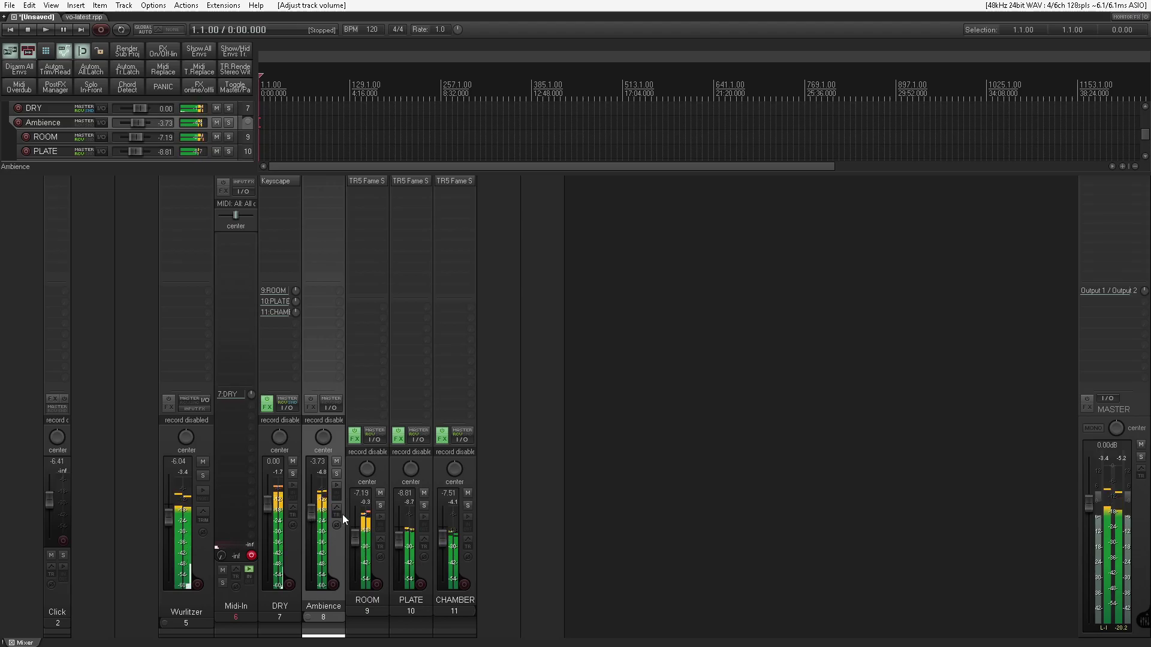
drag(438, 538, 401, 533)
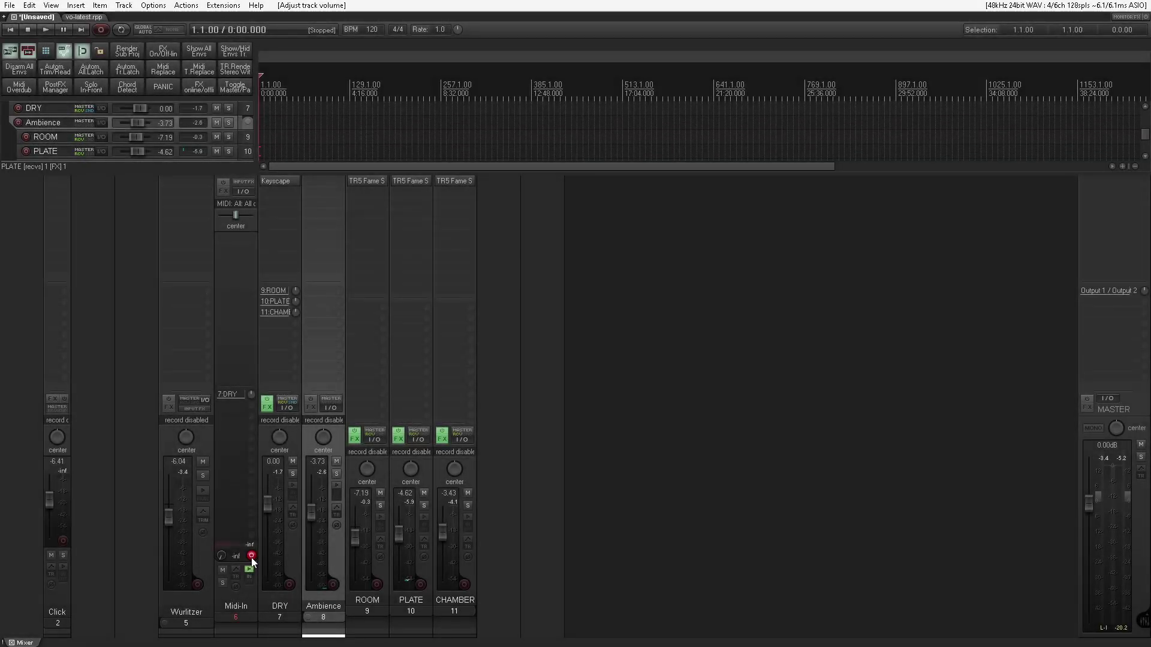
Disarm the Midi-In track, and open the Tone page of the DRY track's Keyscape instrument.
click(250, 556)
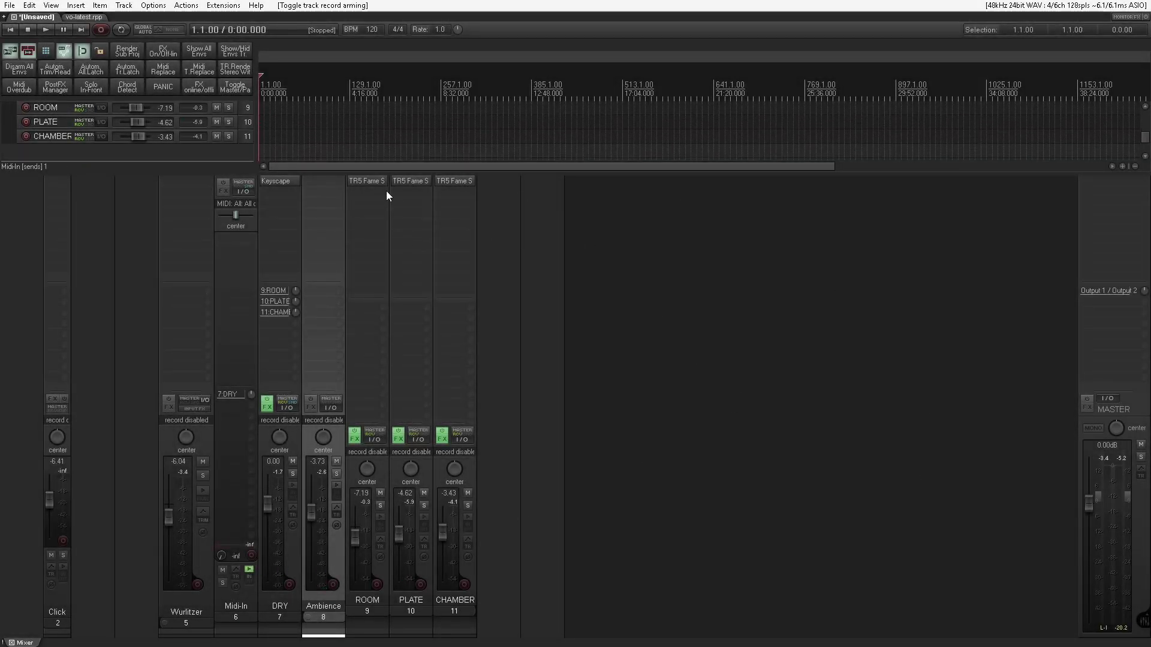
click(861, 293)
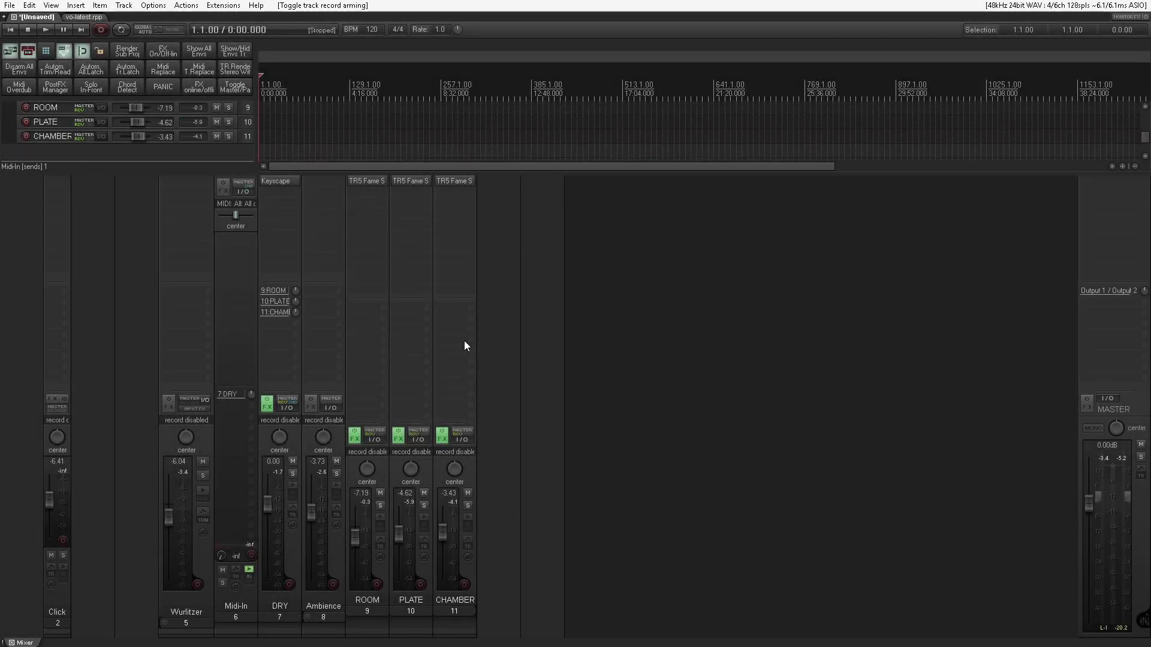
click(286, 182)
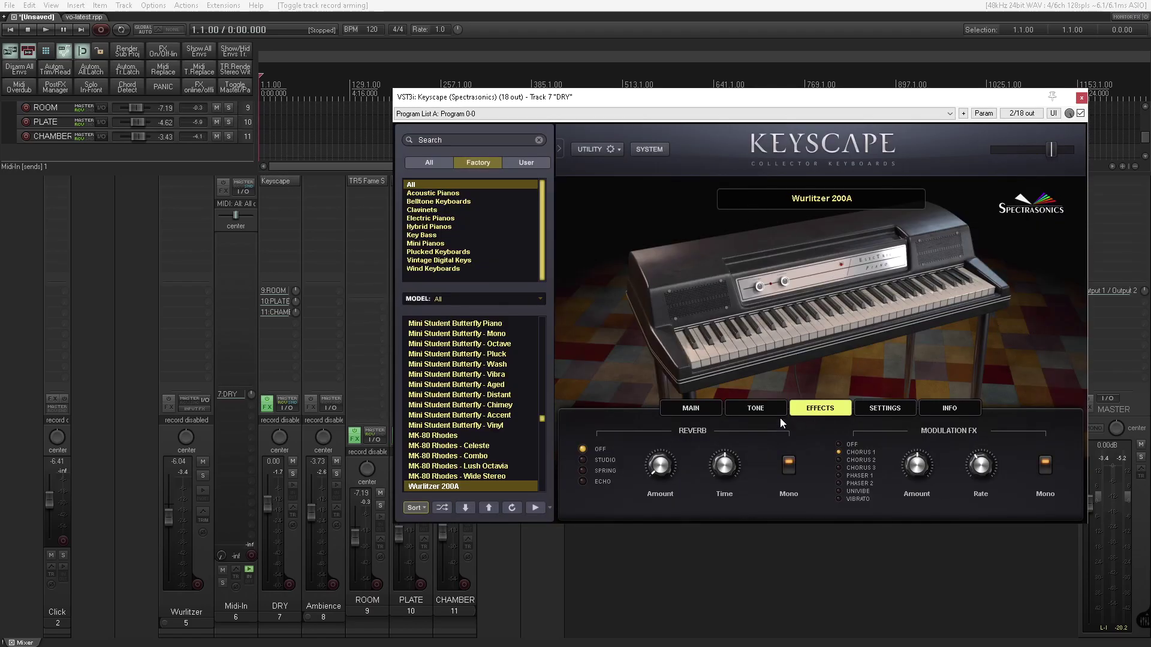
click(743, 407)
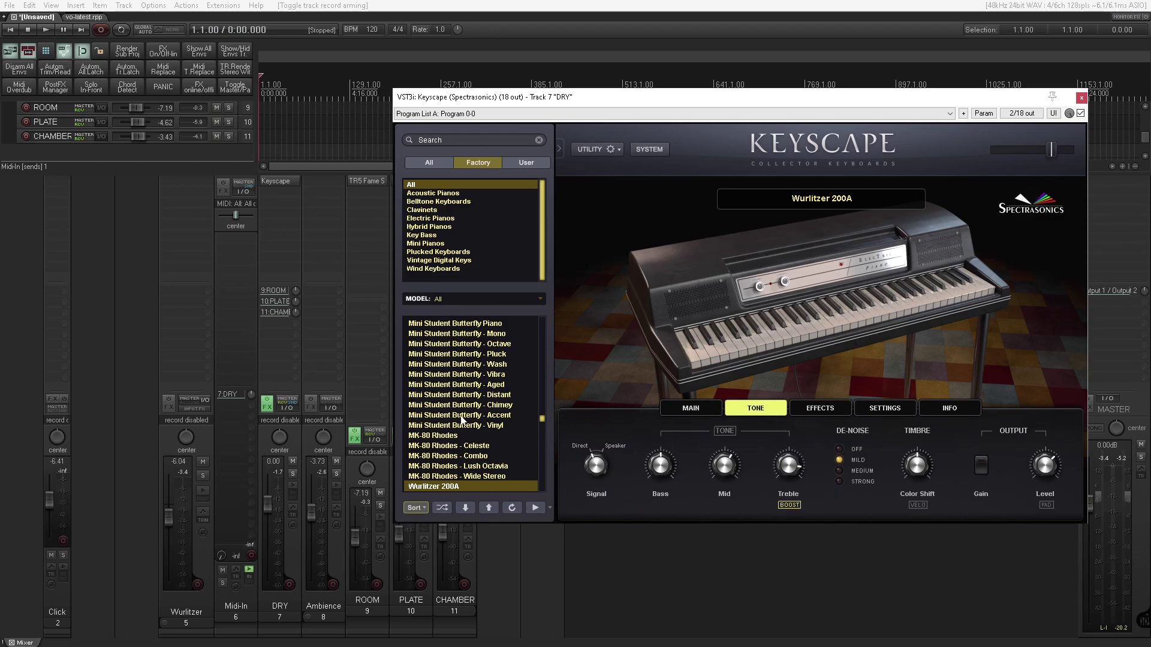
Record-arm the Midi-In track again, and enable the Tone section with its Bass, Mid and Treble controls in Keyscape.
click(723, 432)
click(251, 555)
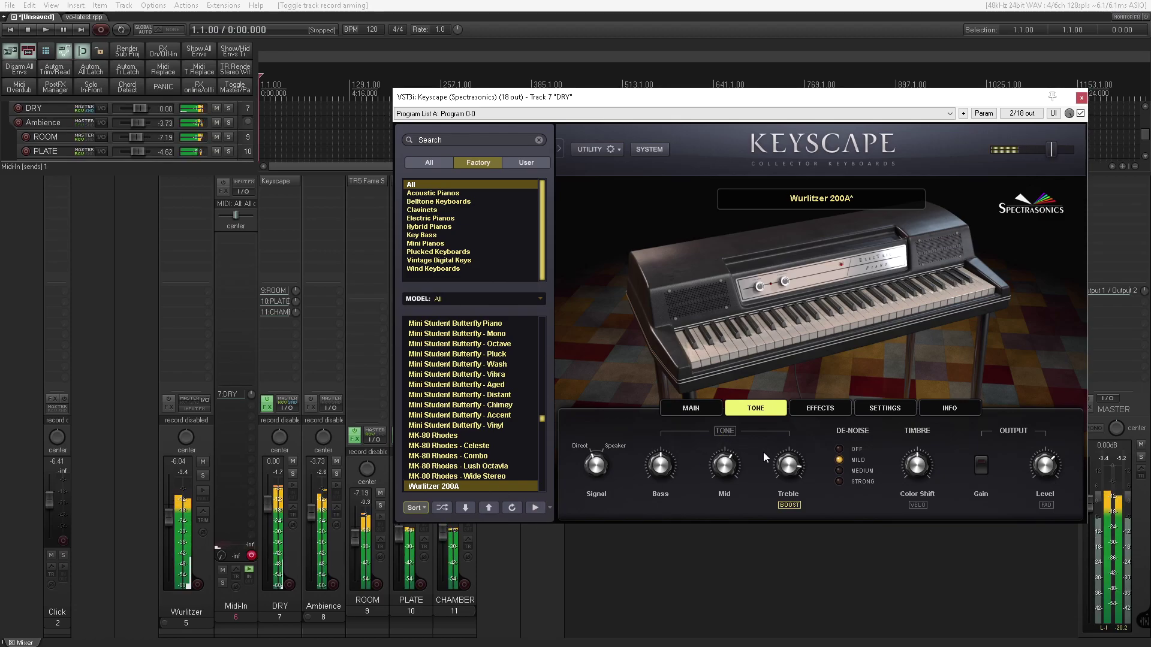
click(724, 432)
mouse_move(669, 477)
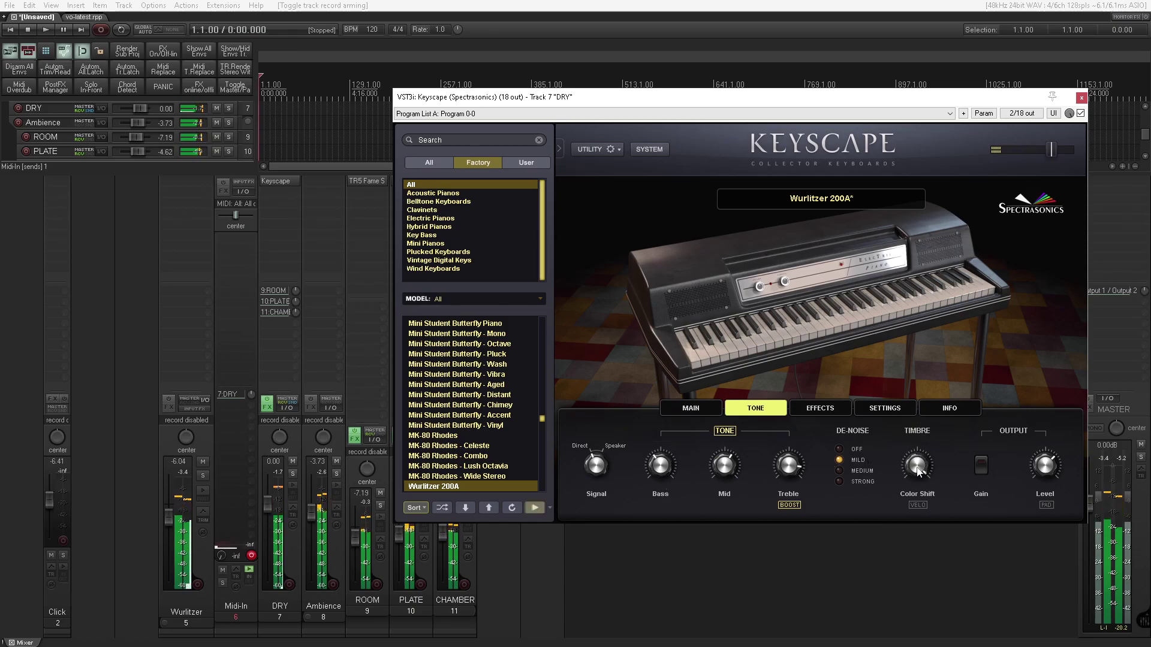
Enable the VELO option for the Timbre Color Shift control on Keyscape's Tone page.
scroll(915, 480, up, 2)
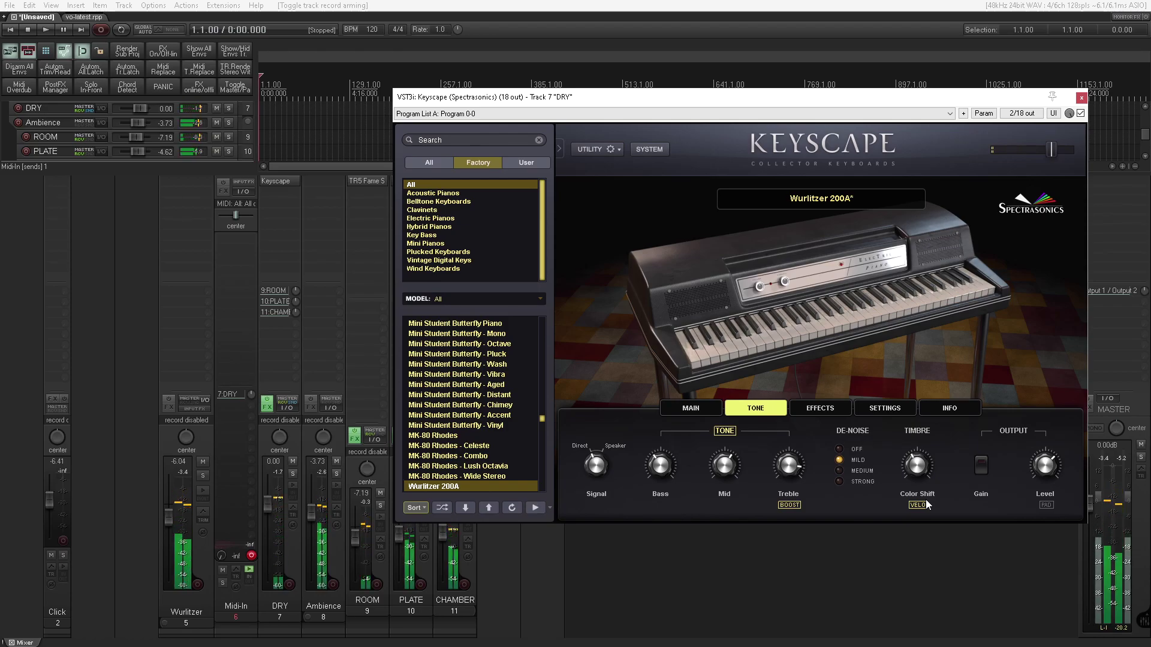
drag(925, 499, 898, 311)
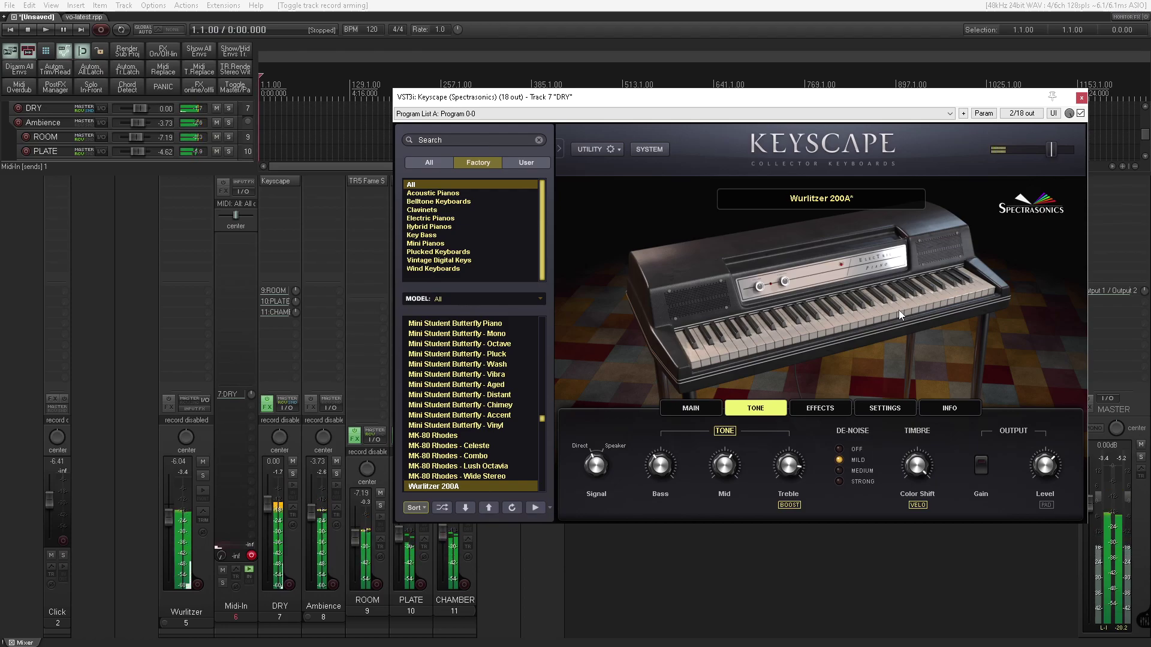
mouse_move(921, 476)
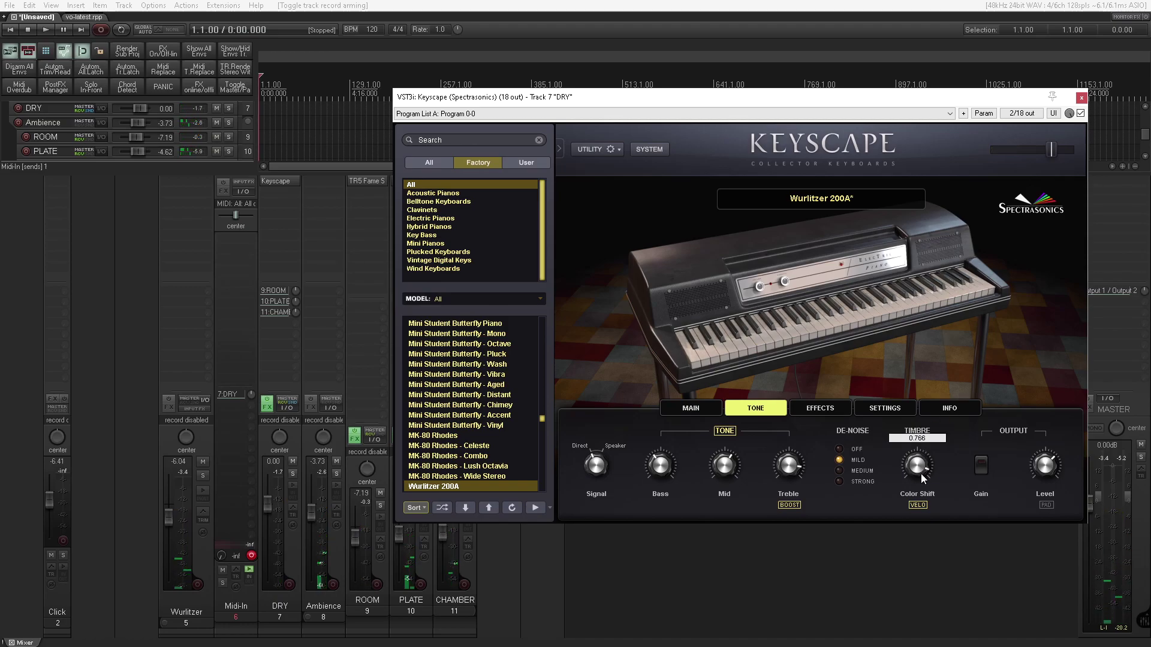
Adjust the Timbre Color Shift control on Keyscape's Tone page.
drag(924, 513, 916, 491)
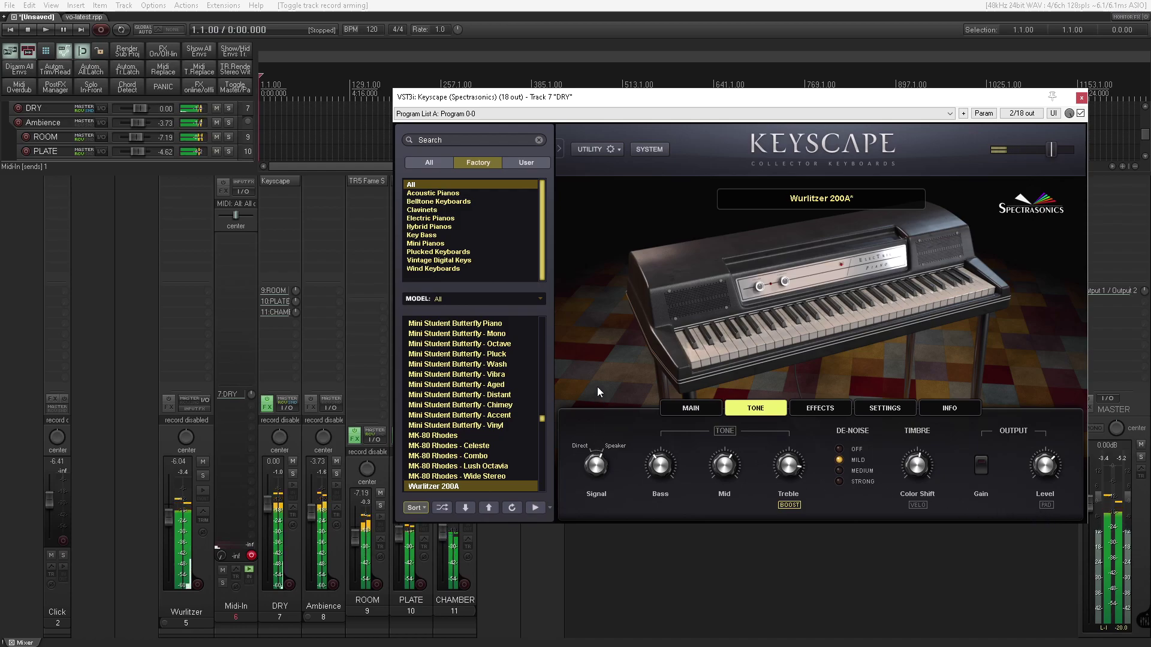
Try Chorus 2, Chorus 3 and Univibe as Keyscape's modulation effect, set it back to Chorus 1, and close the instrument window.
click(820, 407)
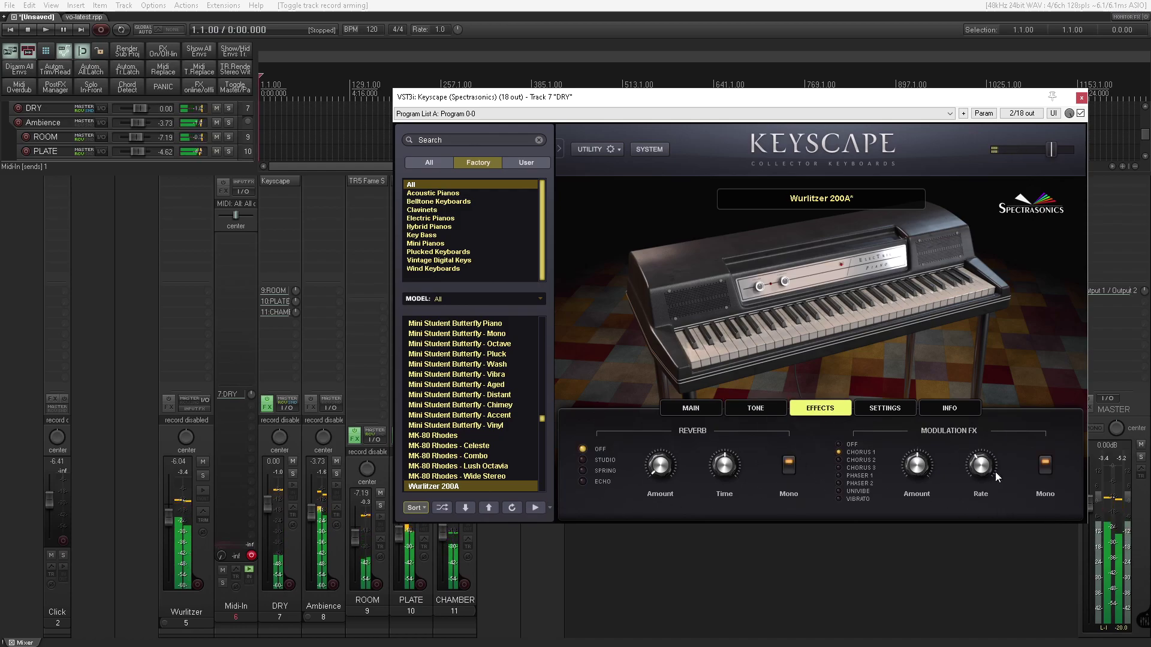
click(839, 461)
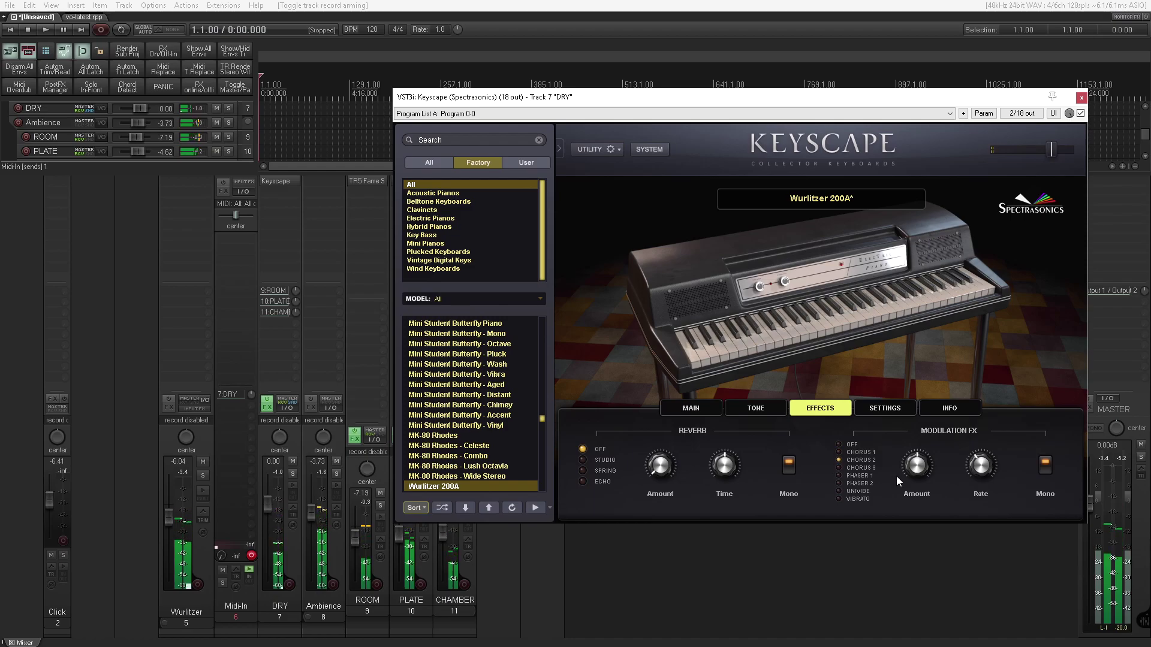
click(839, 468)
click(839, 492)
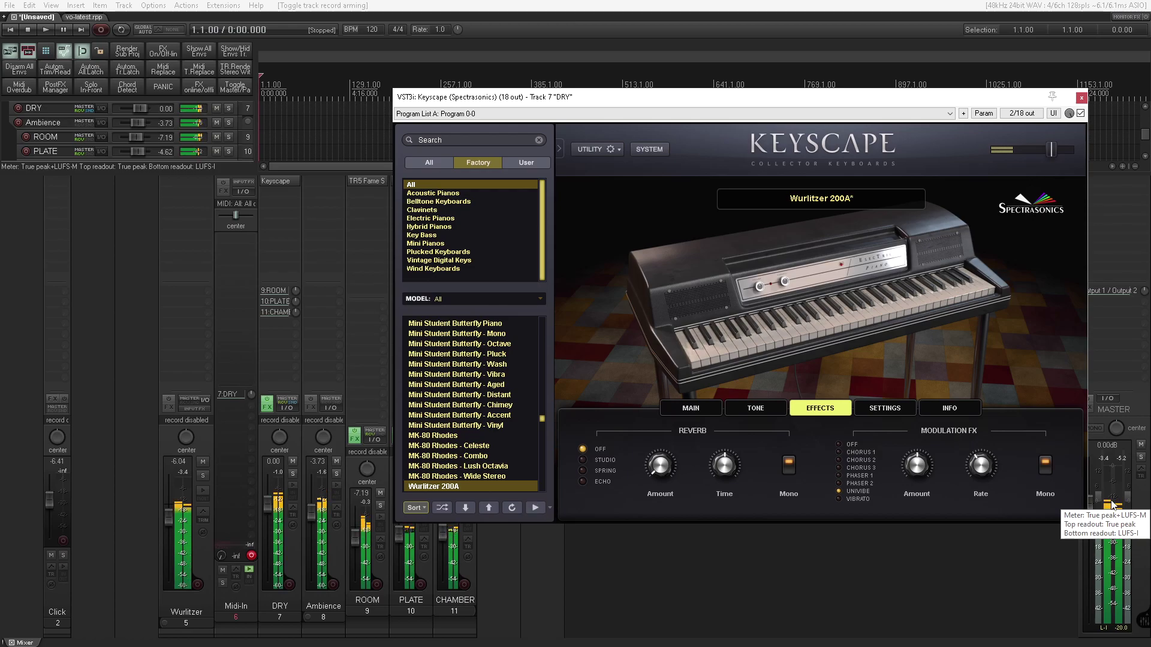
click(839, 453)
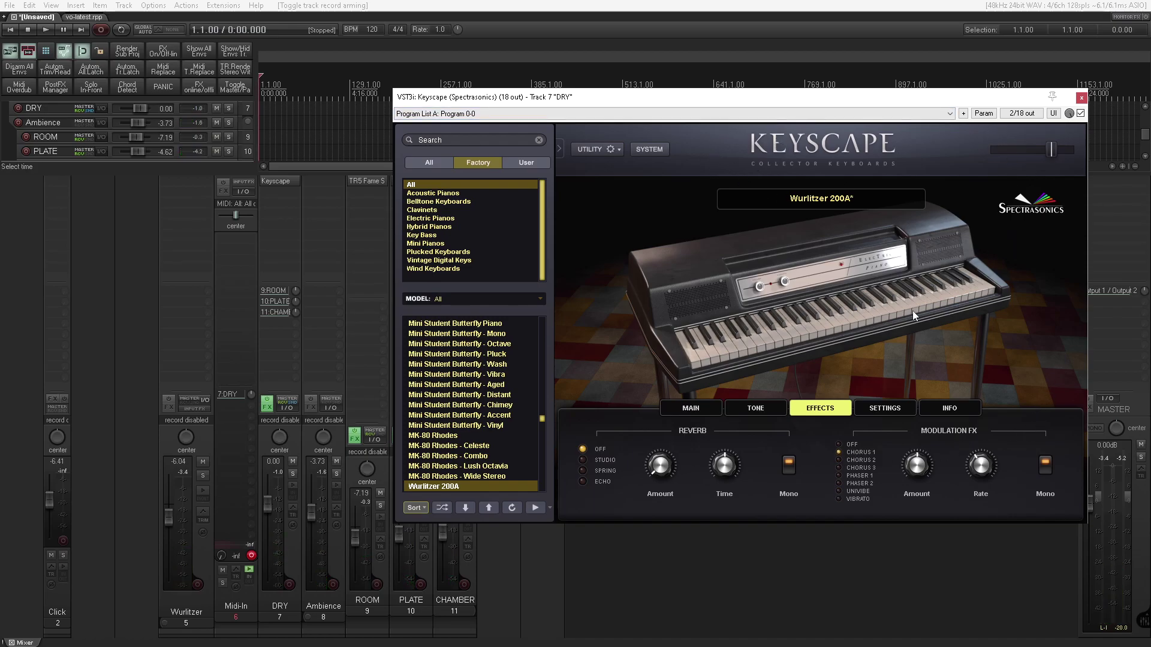
click(1081, 98)
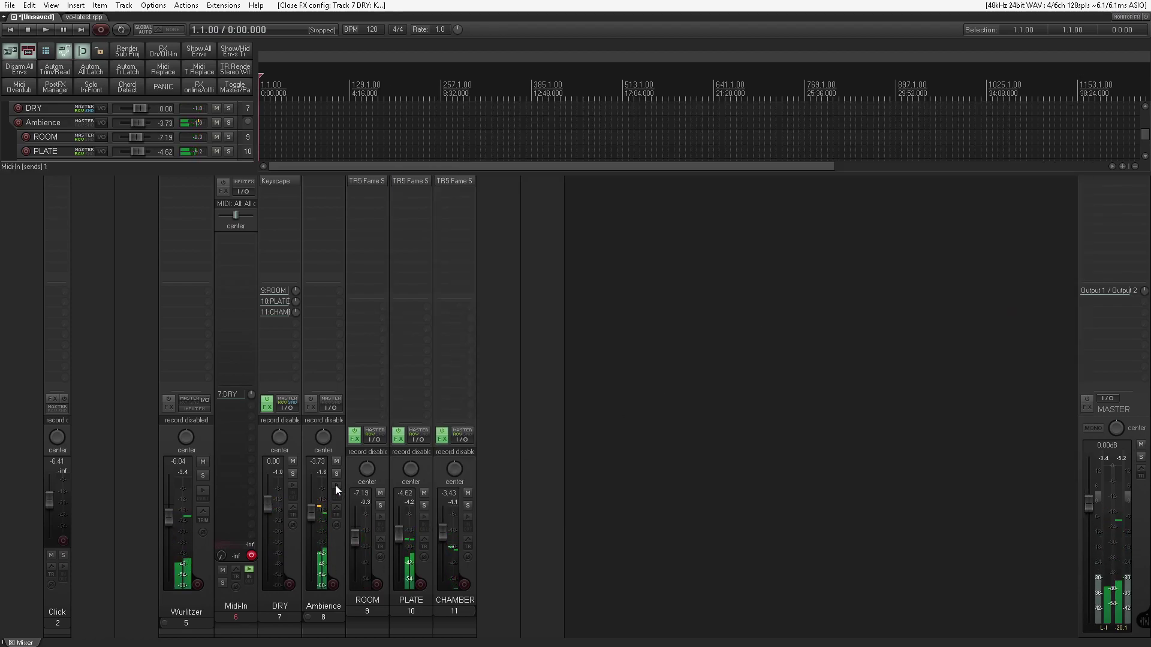